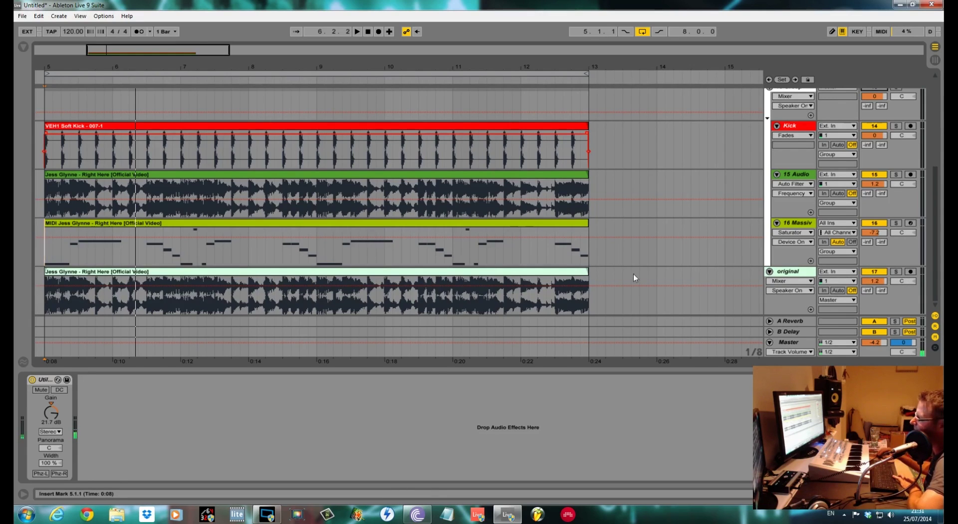
- Play the original track in solo to hear the reference bass, then take it out of solo
{"action": "left_click", "coordinate": [896, 272]}
{"action": "key", "text": "space"}
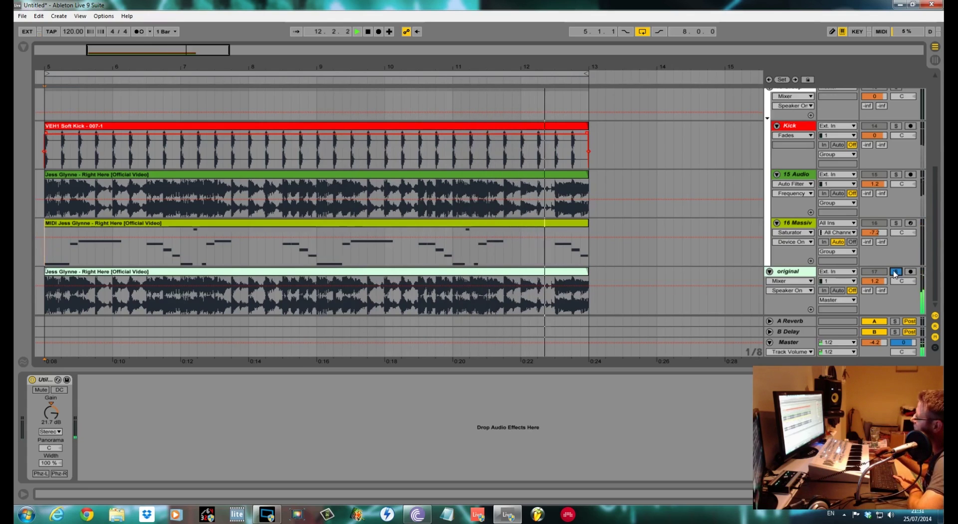
{"action": "left_click", "coordinate": [895, 273]}
{"action": "key", "text": "space"}
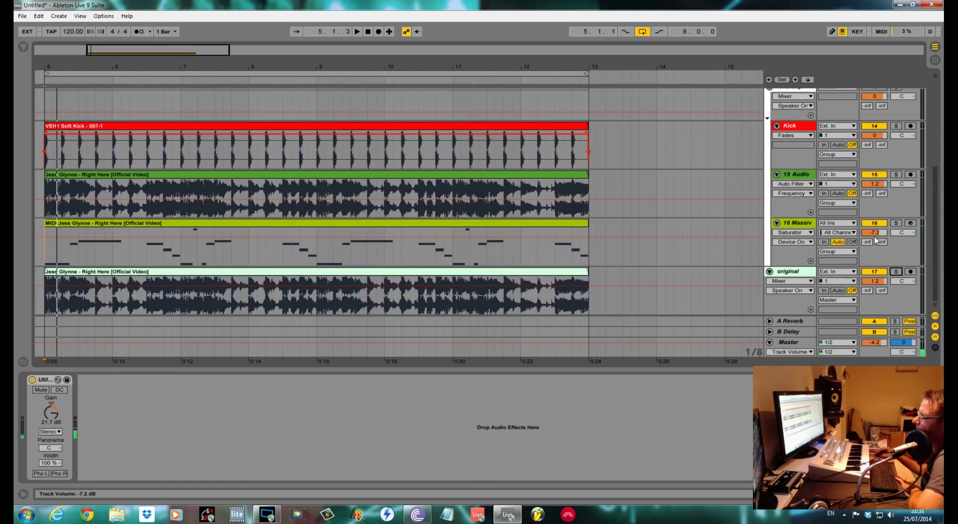
- Audition the 16 Massive bass track in solo and together with the other tracks, ending with solo off
{"action": "key", "text": "space"}
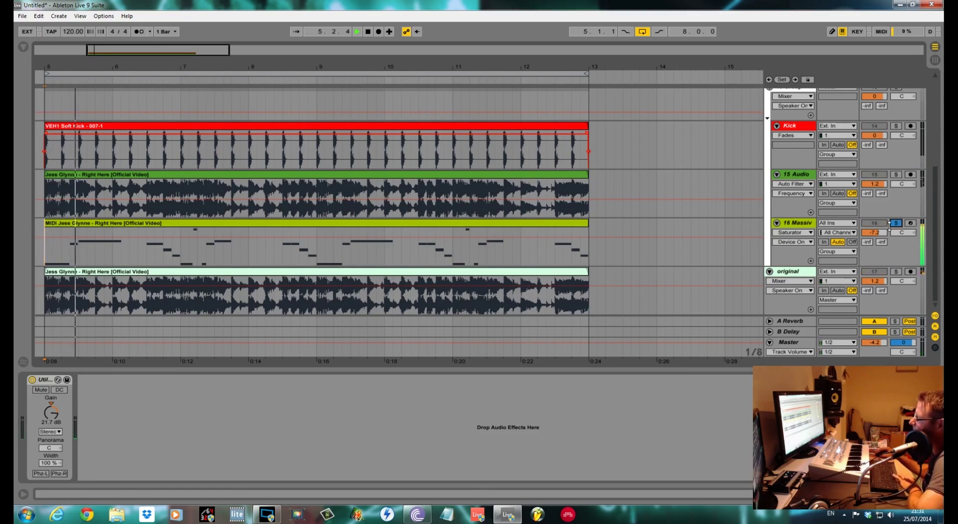
{"action": "scroll", "coordinate": [892, 190], "scroll_direction": "up", "scroll_amount": 1}
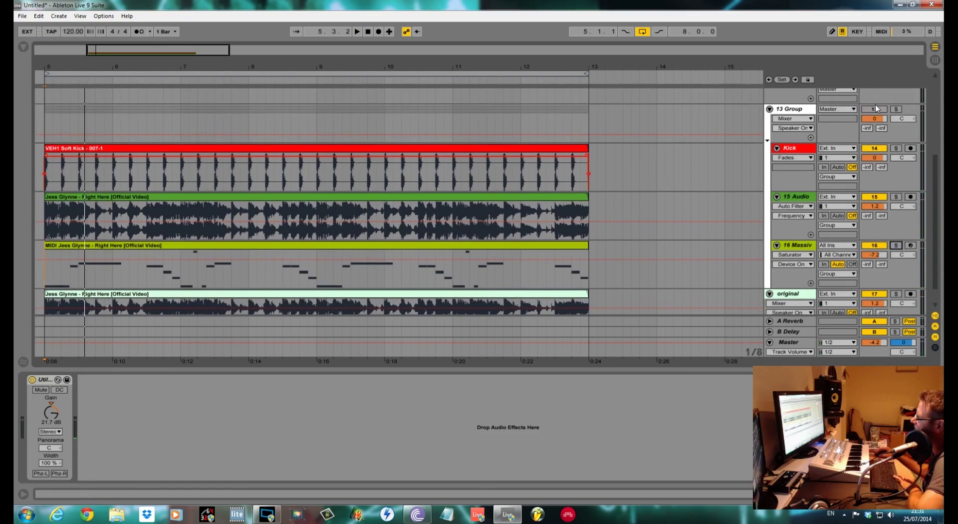
{"action": "scroll", "coordinate": [906, 197], "scroll_direction": "down", "scroll_amount": 1}
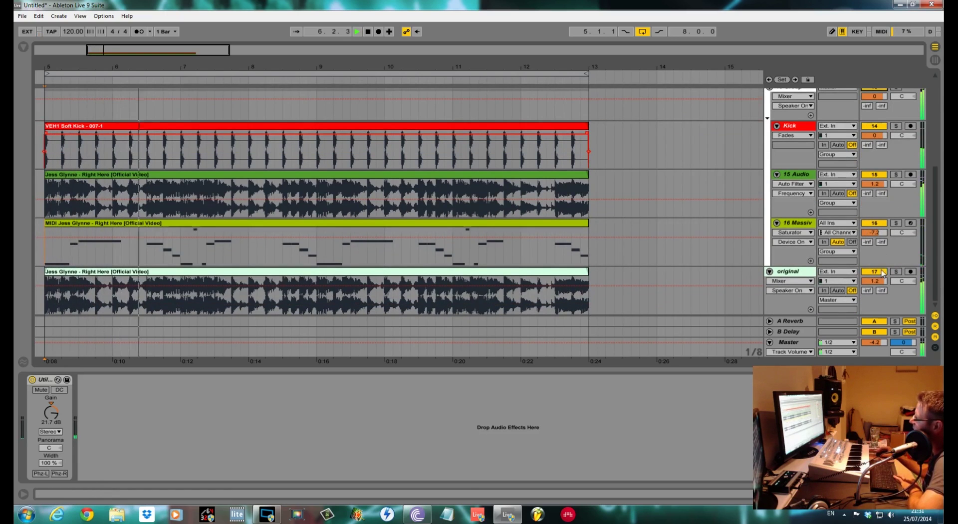
{"action": "left_click", "coordinate": [896, 222]}
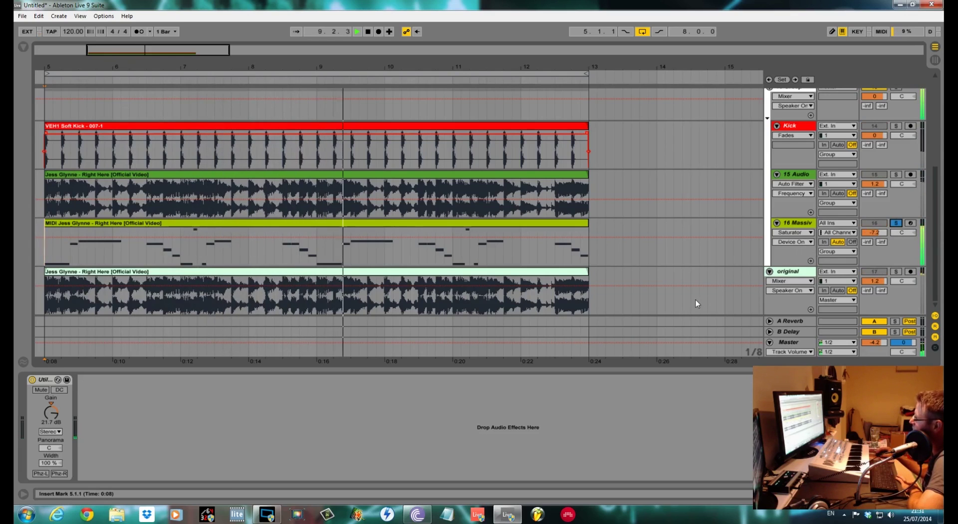
{"action": "key", "text": "space"}
{"action": "left_click", "coordinate": [897, 224]}
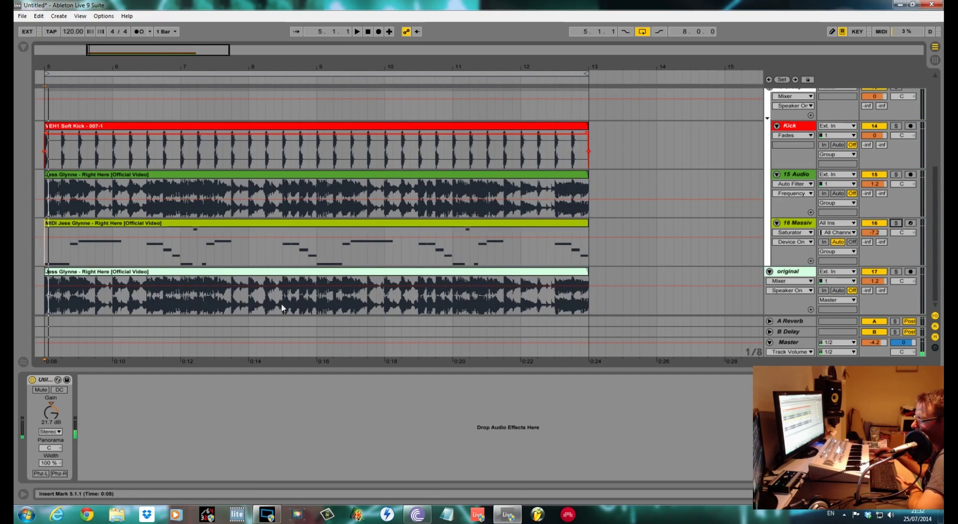
- Zoom out the arrangement and open the Massive synth window of the 16 Massive track
{"action": "left_click_drag", "start_coordinate": [142, 65], "coordinate": [71, 23]}
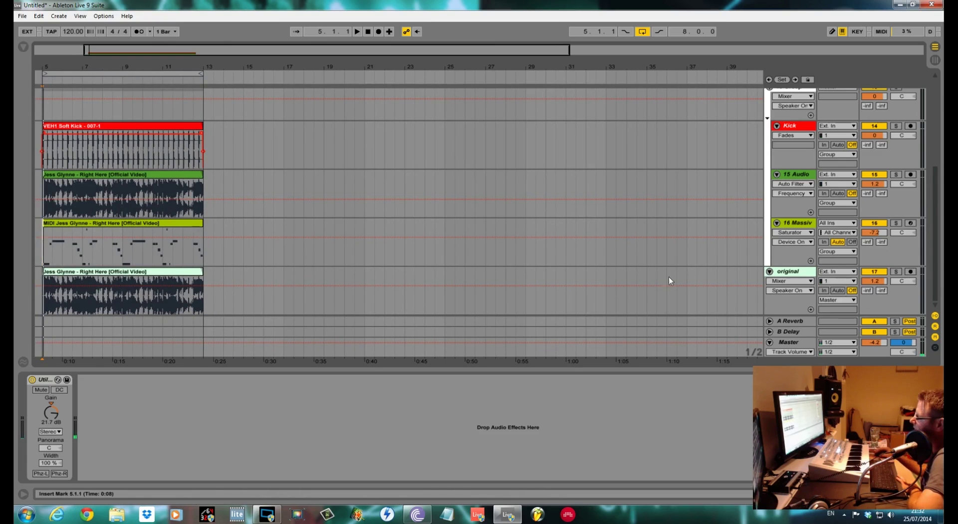
{"action": "left_click", "coordinate": [802, 227]}
{"action": "left_click", "coordinate": [50, 381]}
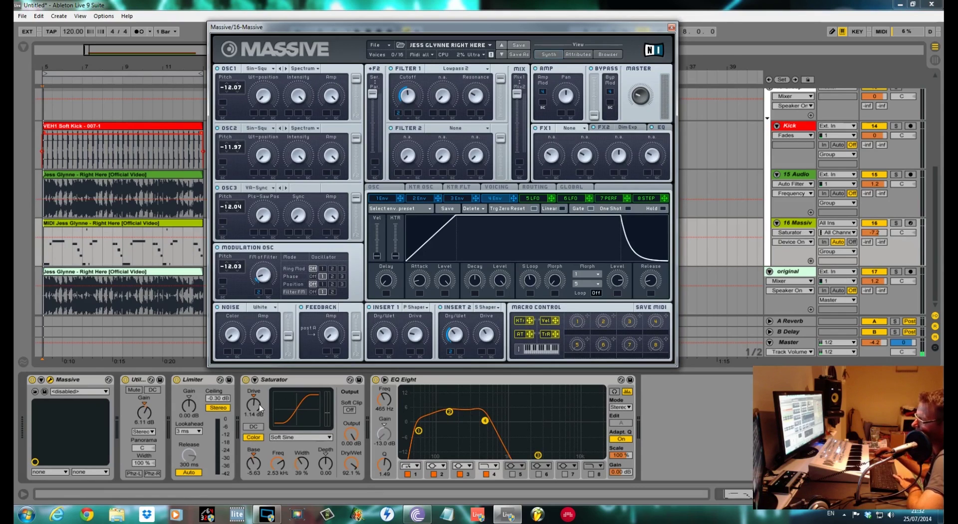
- Turn off the track's Saturator and EQ Eight and initialise Massive with a new sound
{"action": "left_click", "coordinate": [246, 379]}
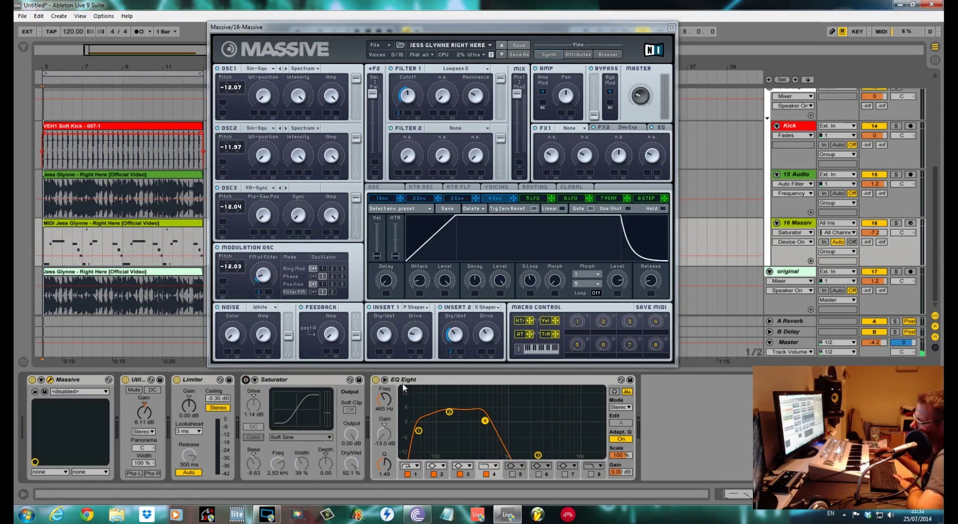
{"action": "left_click", "coordinate": [375, 379]}
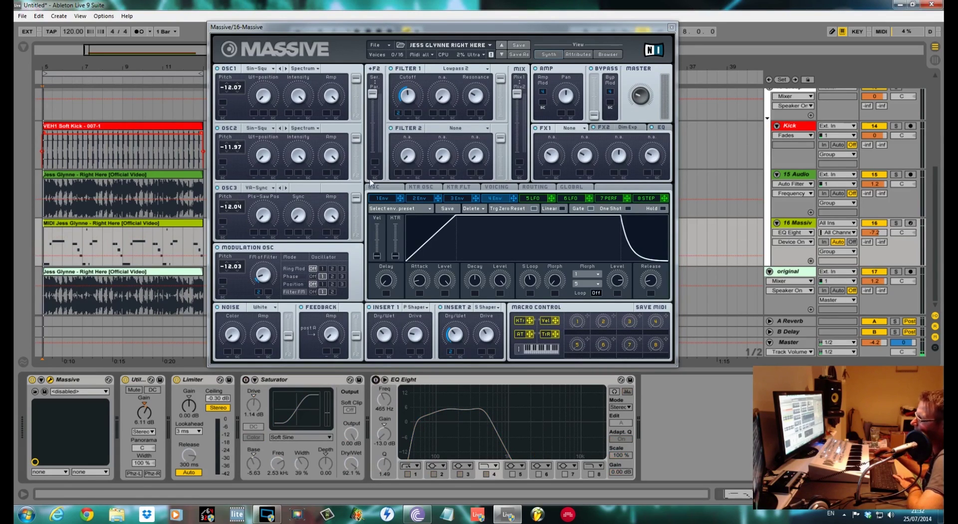
{"action": "left_click", "coordinate": [391, 48]}
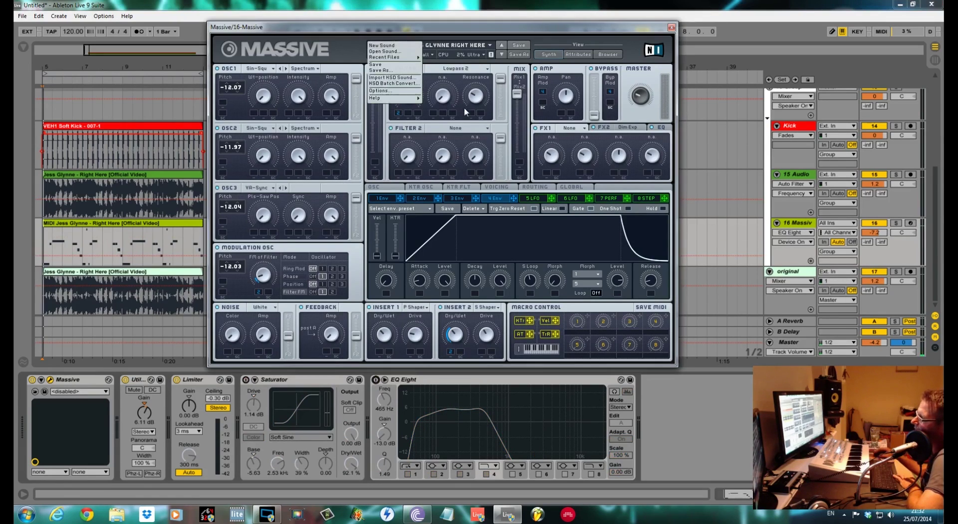
{"action": "left_click", "coordinate": [394, 46]}
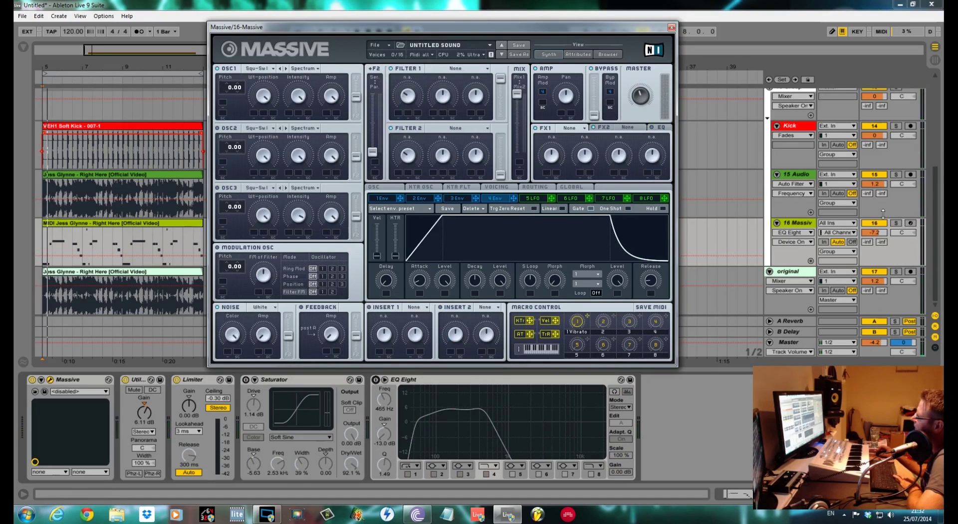
- Mute the original, 15 Audio and Kick tracks and play the untouched Massive patch with 13 Group active
{"action": "left_click", "coordinate": [881, 273]}
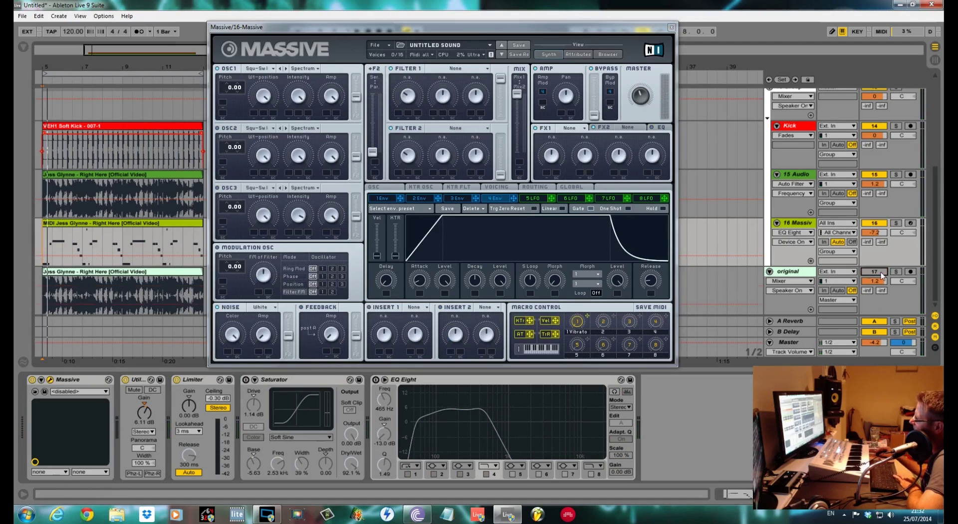
{"action": "left_click", "coordinate": [873, 175]}
{"action": "scroll", "coordinate": [873, 172], "scroll_direction": "up", "scroll_amount": 1}
{"action": "left_click", "coordinate": [874, 149]}
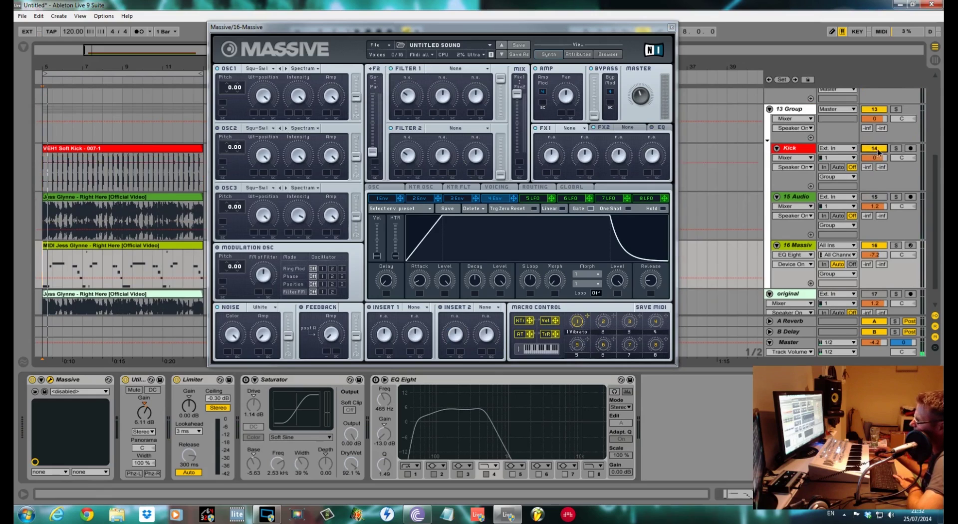
{"action": "key", "text": "space"}
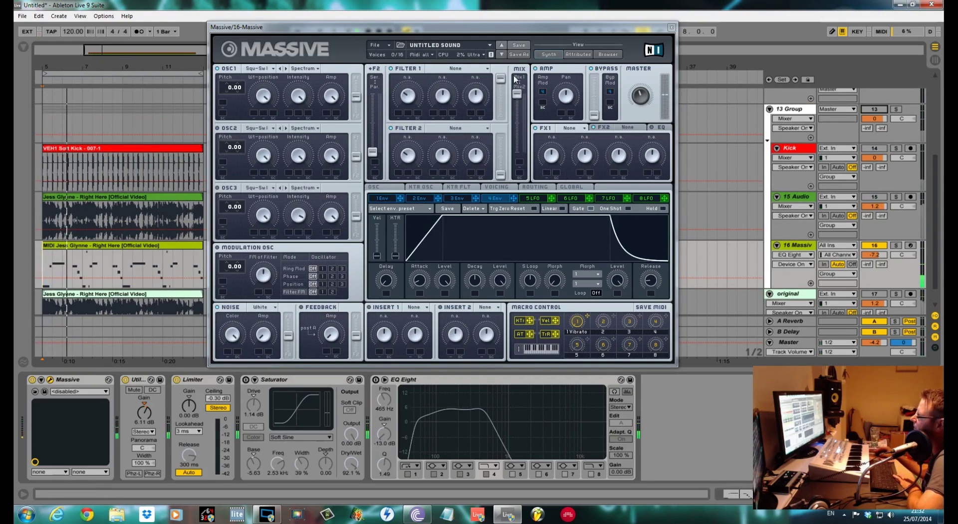
{"action": "scroll", "coordinate": [879, 143], "scroll_direction": "up", "scroll_amount": 1}
{"action": "left_click", "coordinate": [877, 133]}
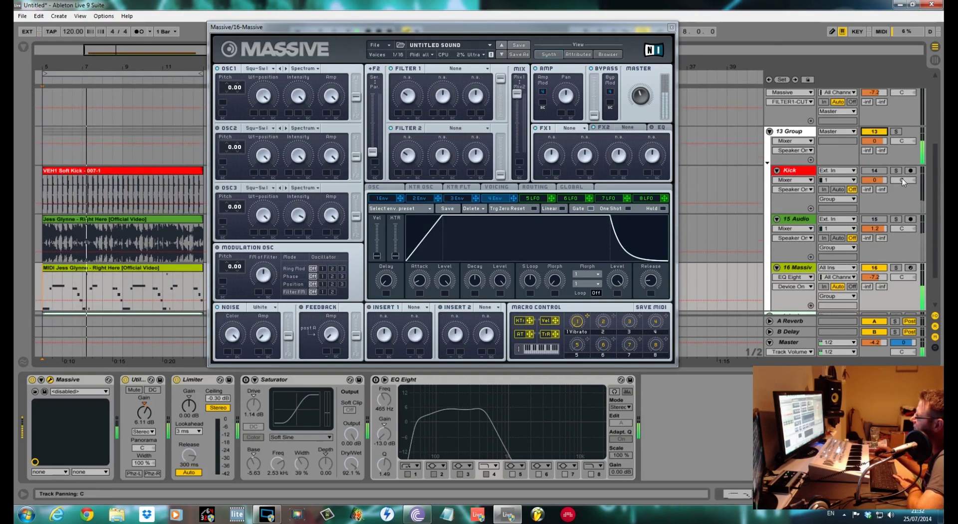
{"action": "scroll", "coordinate": [507, 232], "scroll_direction": "down", "scroll_amount": 3}
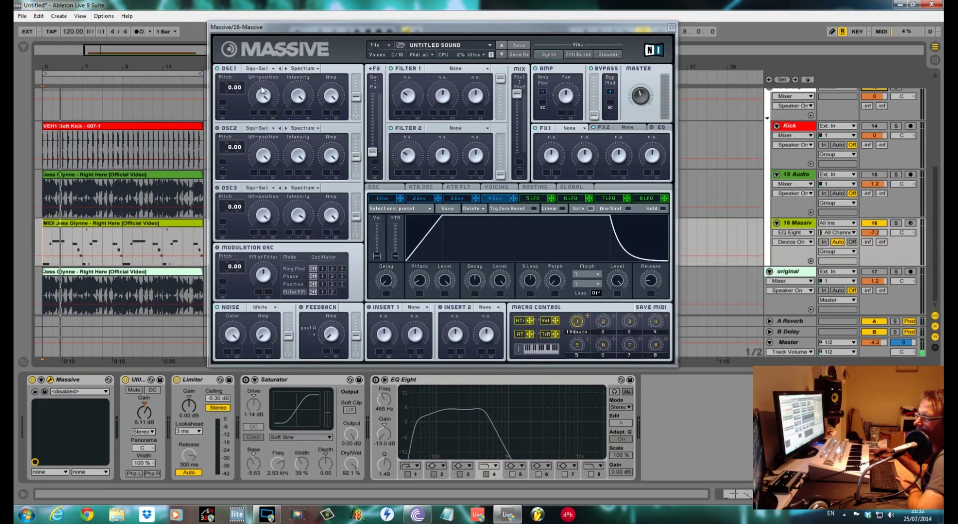
- Set oscillator 1 to the Sin-Square wavetable and turn down its wavetable position
{"action": "left_click", "coordinate": [257, 69]}
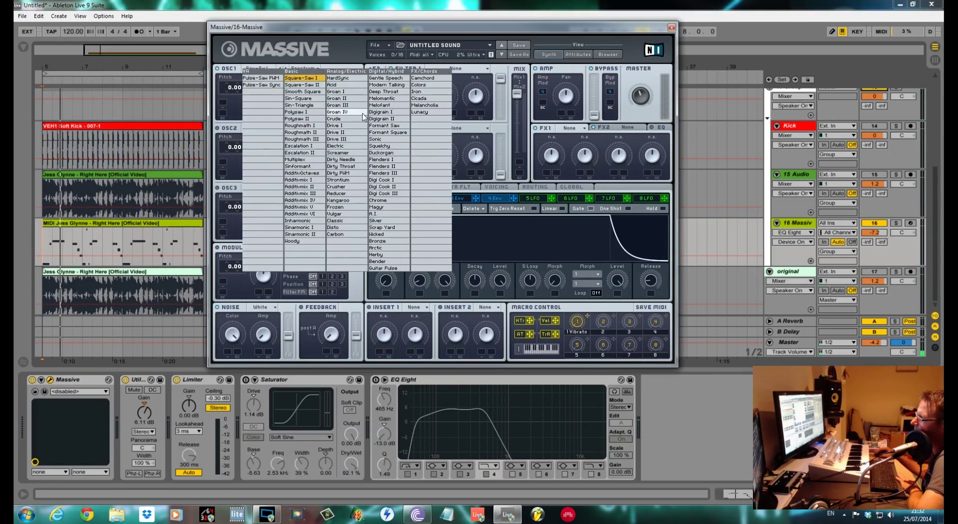
{"action": "left_click", "coordinate": [301, 99]}
{"action": "left_click", "coordinate": [268, 95]}
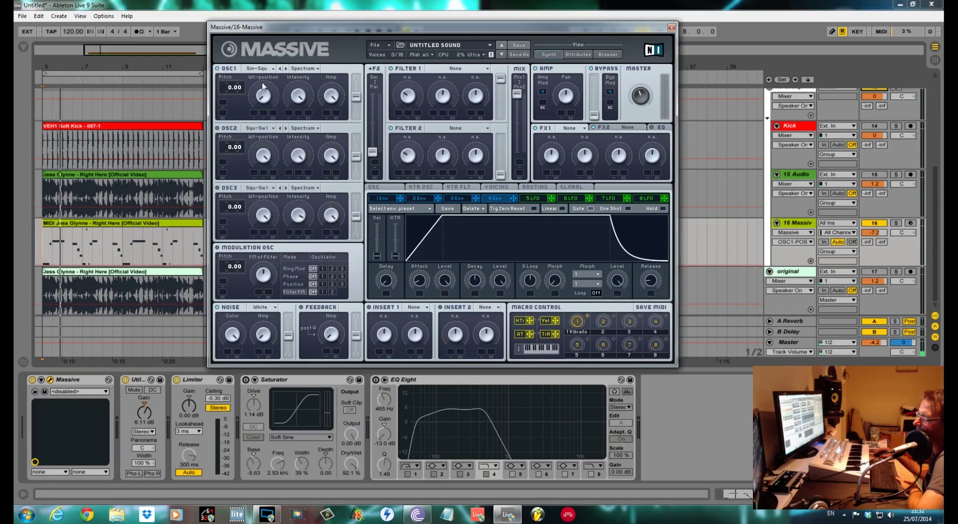
- Set oscillator 1's pitch to -12.07 and route its output fully to Filter 1
{"action": "left_click", "coordinate": [226, 89]}
{"action": "left_click_drag", "start_coordinate": [226, 91], "coordinate": [225, 94]}
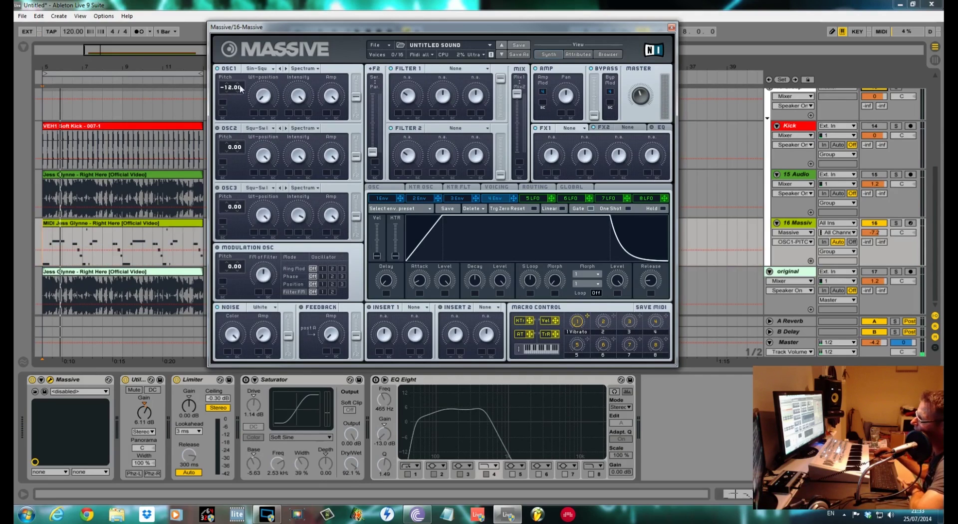
{"action": "left_click_drag", "start_coordinate": [237, 89], "coordinate": [237, 97]}
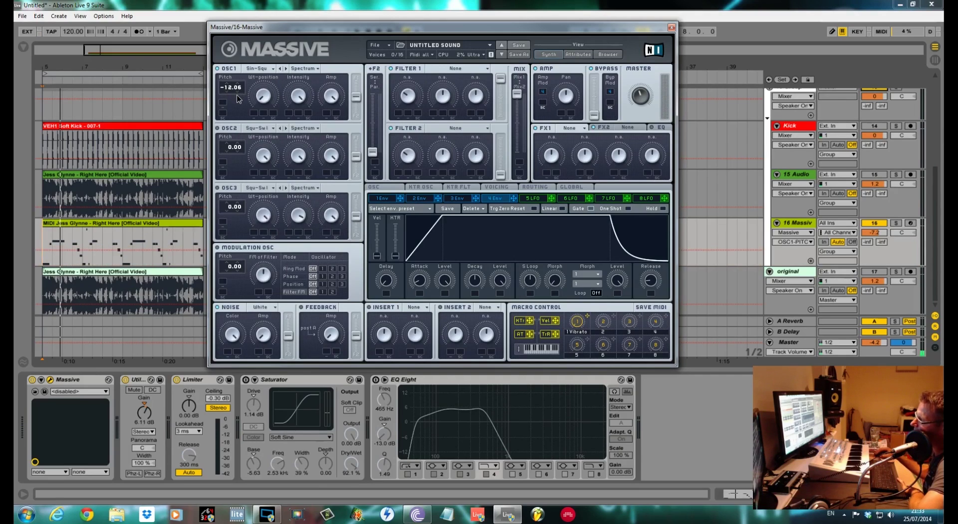
{"action": "left_click_drag", "start_coordinate": [356, 96], "coordinate": [389, 86]}
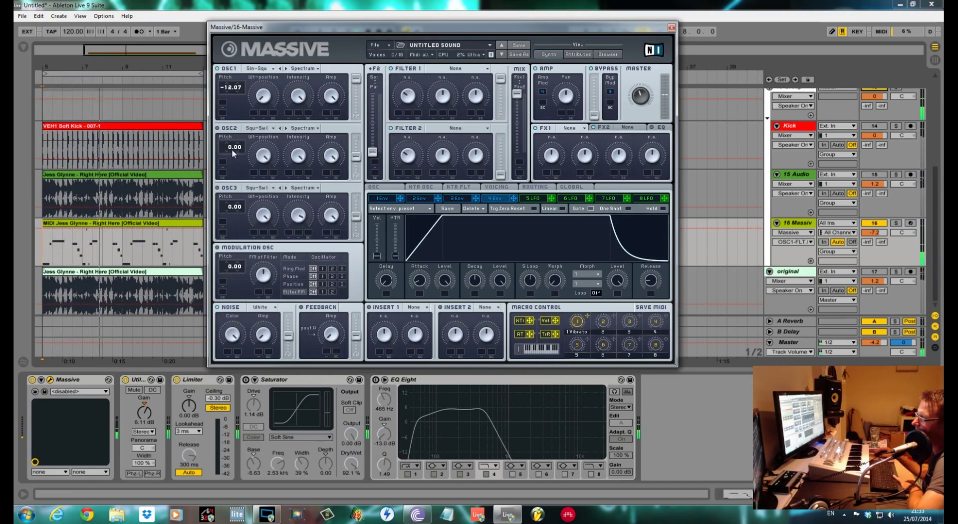
- Set oscillator 2 to the Sin-Square wavetable with a pitch of -11.94
{"action": "left_click", "coordinate": [265, 131]}
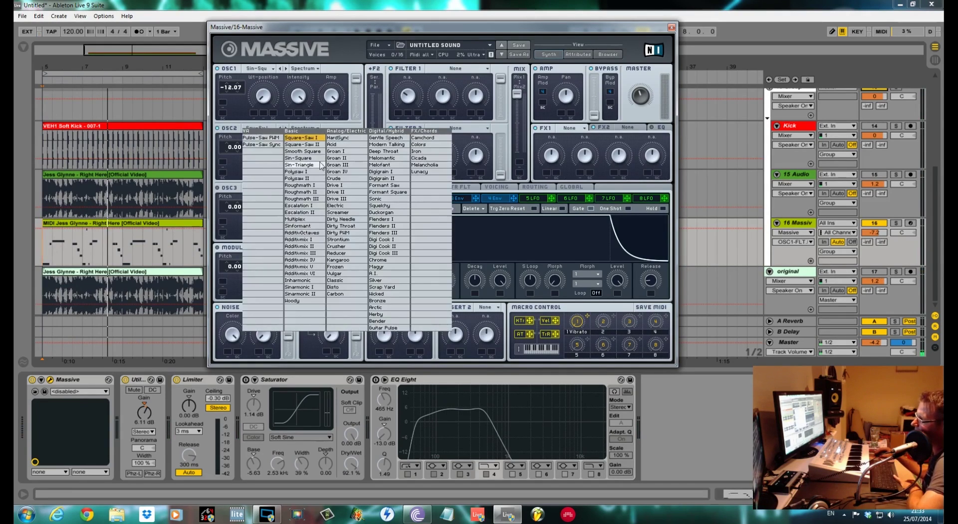
{"action": "left_click", "coordinate": [309, 158]}
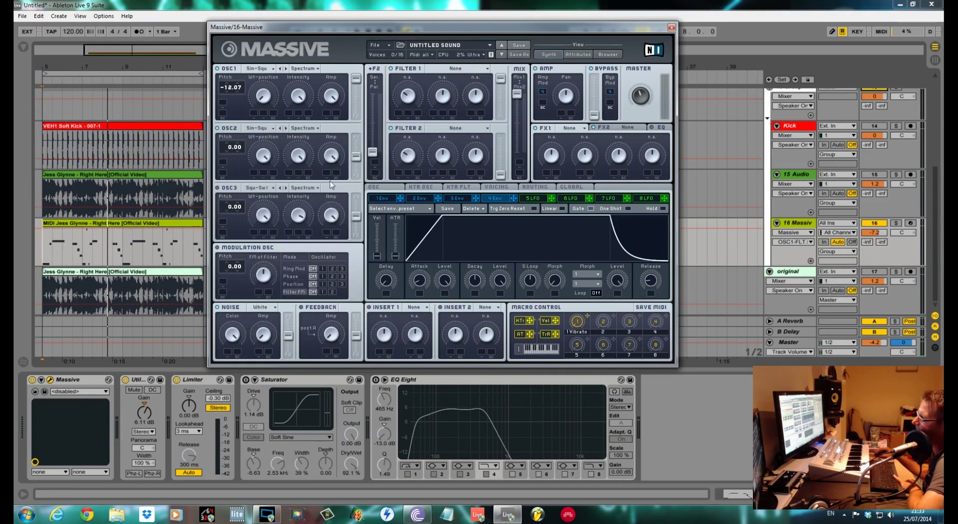
{"action": "left_click", "coordinate": [228, 148]}
{"action": "left_click_drag", "start_coordinate": [228, 148], "coordinate": [226, 161]}
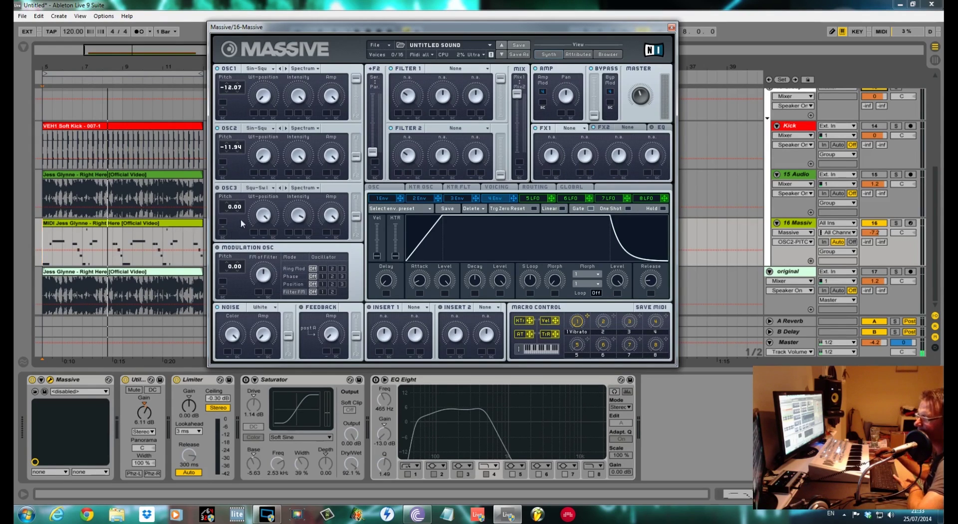
- Route oscillator 2 fully to Filter 1 and play back the two-oscillator sound
{"action": "left_click", "coordinate": [299, 156]}
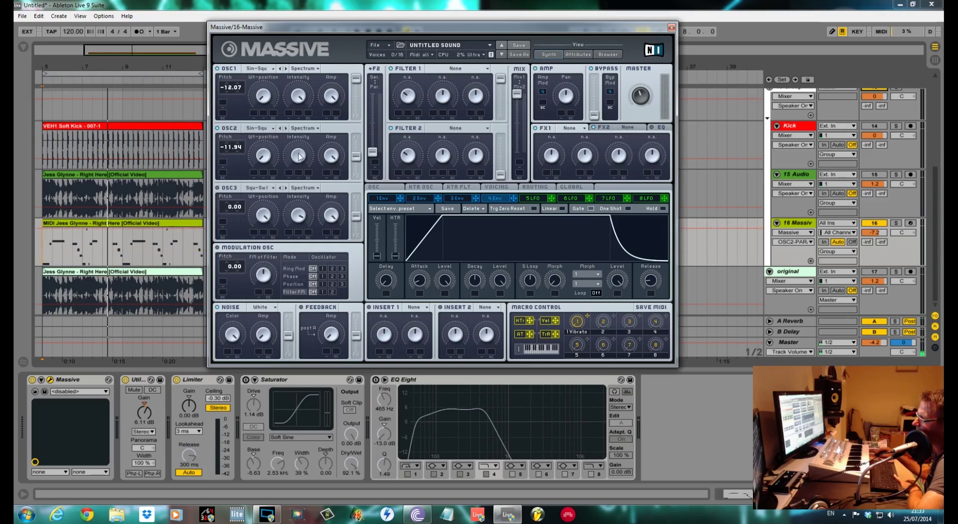
{"action": "left_click_drag", "start_coordinate": [356, 157], "coordinate": [361, 125]}
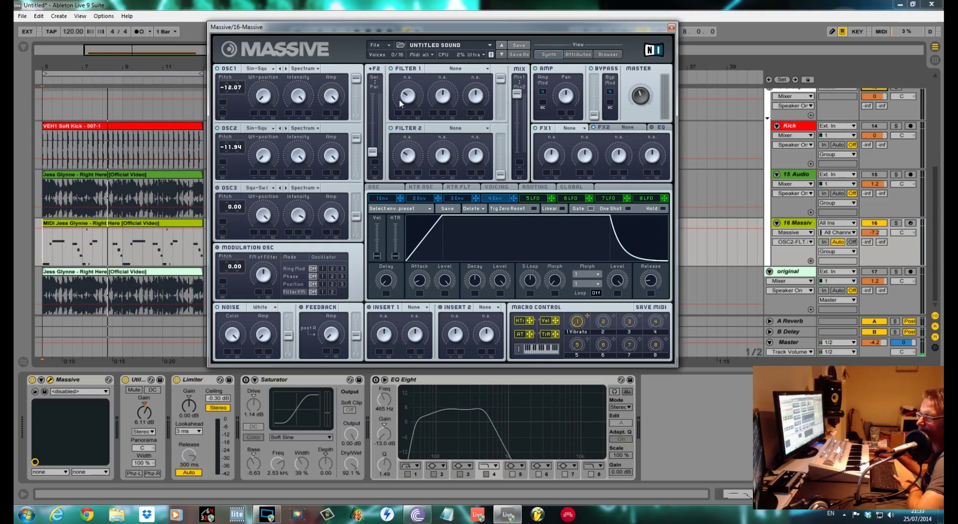
{"action": "key", "text": "space"}
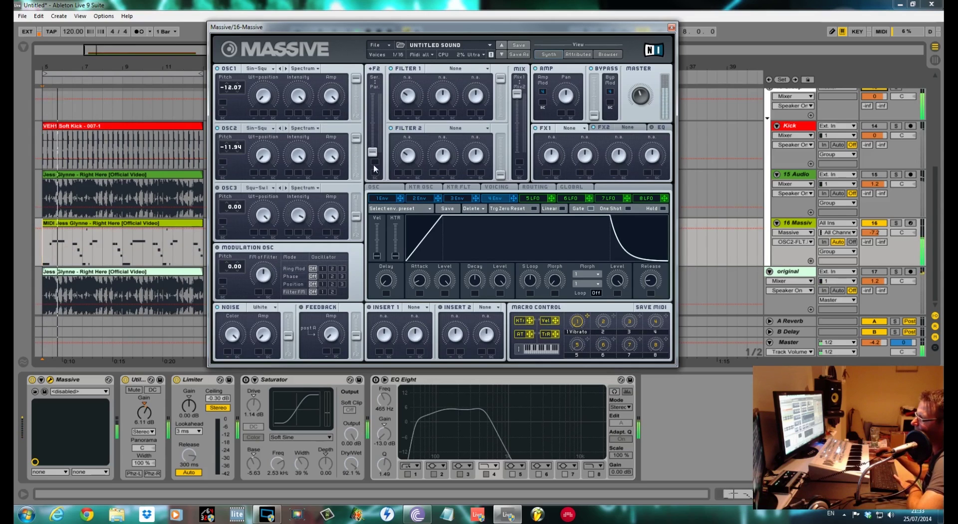
- Set oscillator 3 to Pulse-Saw Sync, route it fully to Filter 1 and set its pitch to -12.04
{"action": "left_click", "coordinate": [265, 193]}
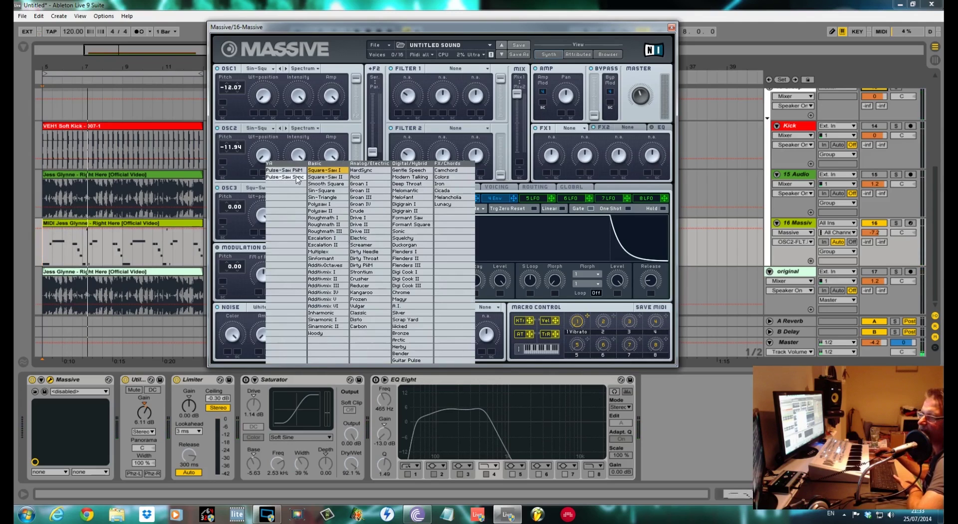
{"action": "left_click", "coordinate": [298, 178]}
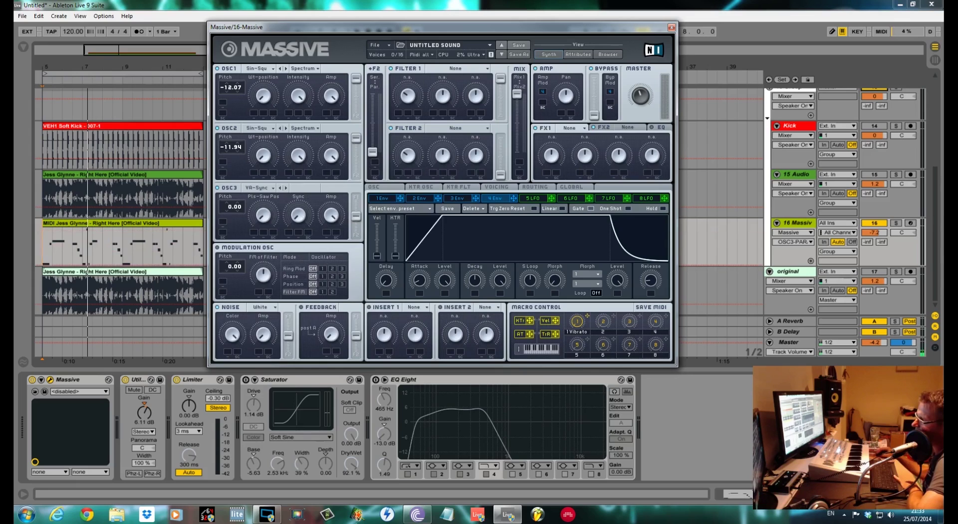
{"action": "key", "text": "space"}
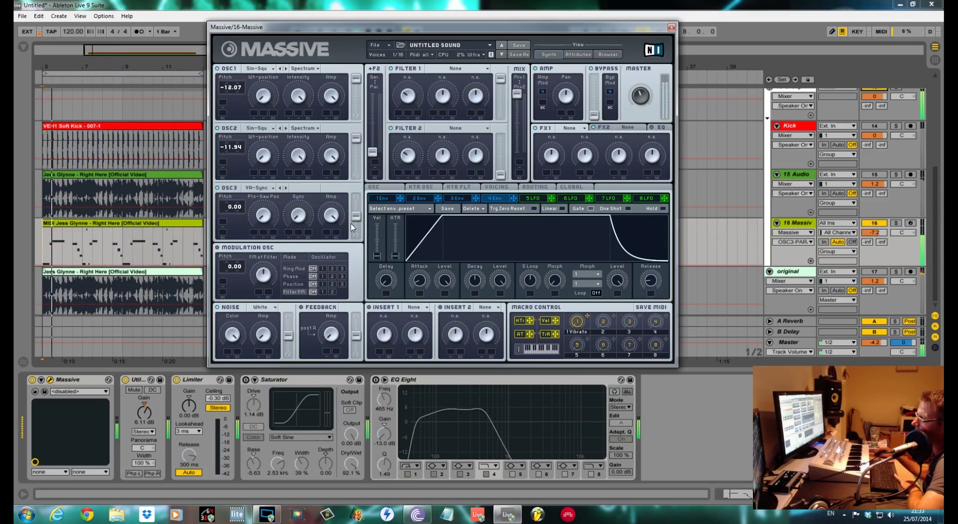
{"action": "left_click_drag", "start_coordinate": [355, 216], "coordinate": [355, 198]}
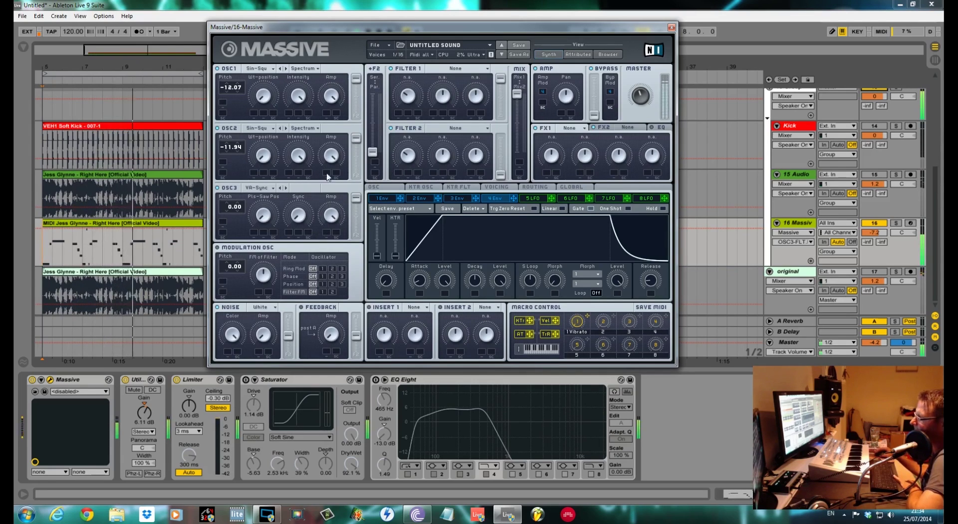
{"action": "mouse_move", "coordinate": [239, 209]}
{"action": "left_mouse_down"}
{"action": "mouse_move", "coordinate": [226, 229]}
{"action": "mouse_move", "coordinate": [224, 218]}
{"action": "left_mouse_up"}
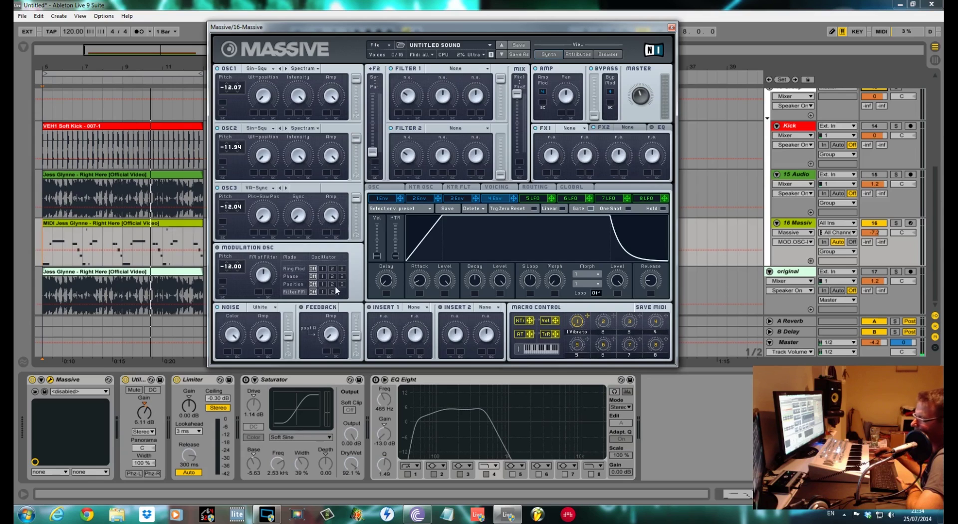
- Set the modulation oscillator to a pitch of -12.00 and have it phase-modulate oscillator 1
{"action": "left_click", "coordinate": [323, 275]}
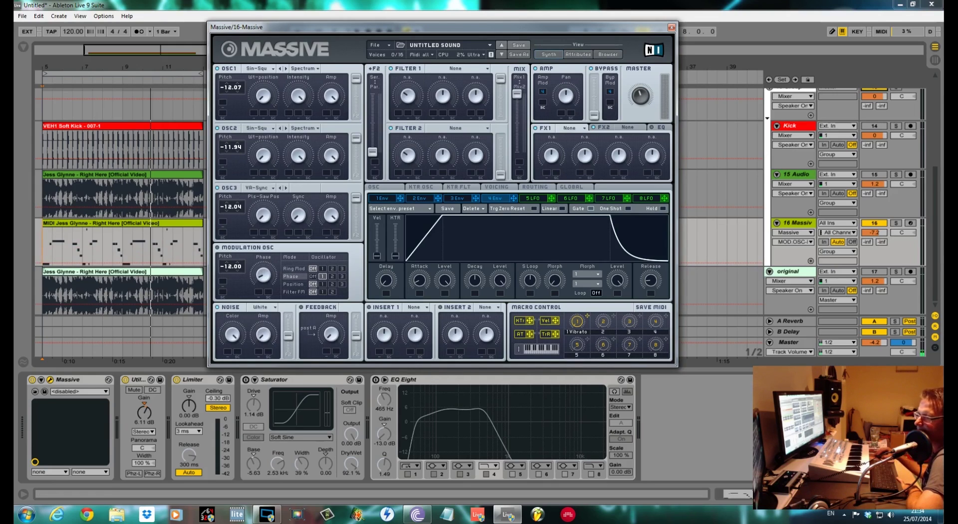
- Have the modulation oscillator apply Filter FM to Filter 1, and switch the filter routing fully to serial
{"action": "left_click", "coordinate": [323, 292]}
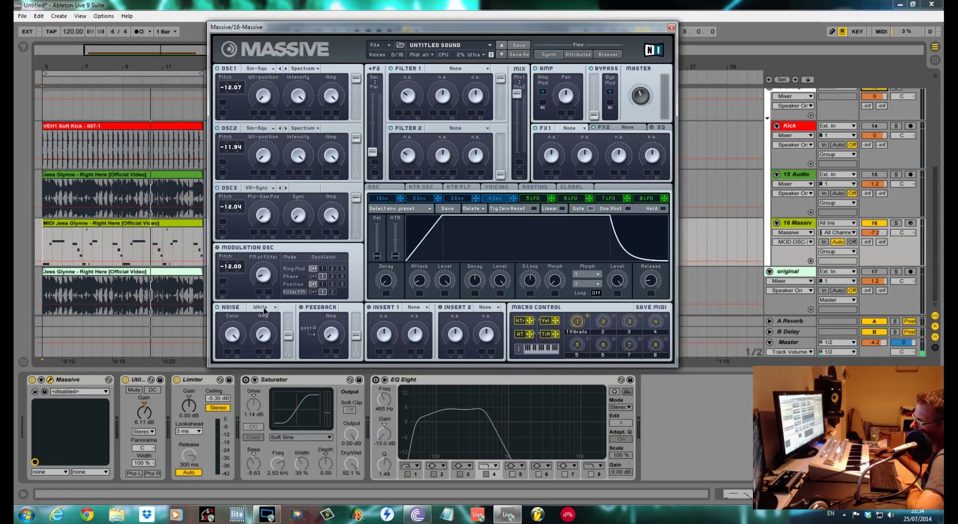
{"action": "key", "text": "space"}
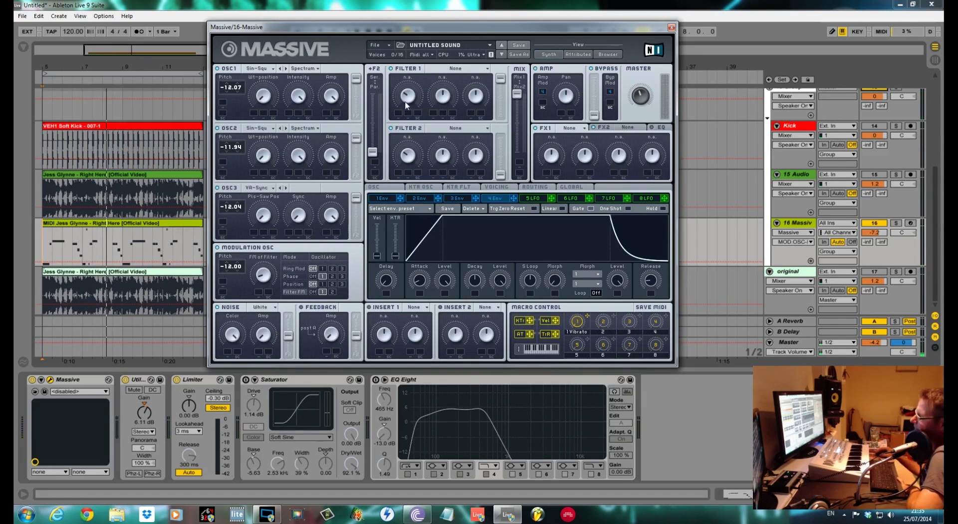
{"action": "left_click_drag", "start_coordinate": [375, 157], "coordinate": [381, 79]}
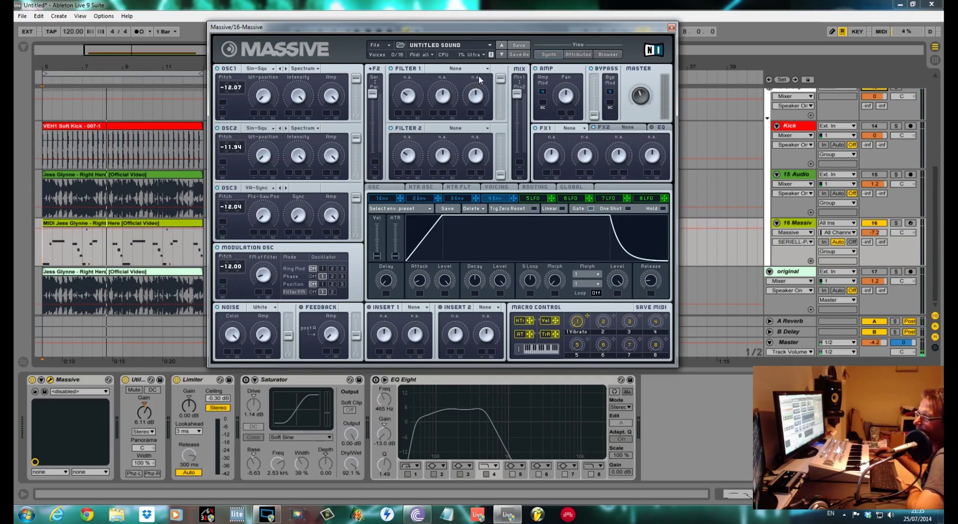
- Set Filter 1 to Lowpass 2 with the cutoff about halfway, and lower its resonance during playback
{"action": "left_click", "coordinate": [483, 70]}
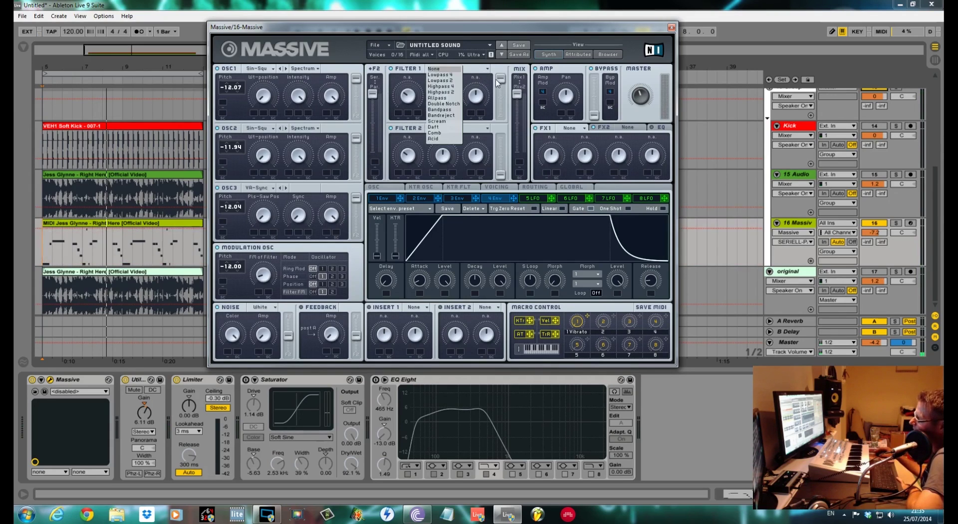
{"action": "left_click", "coordinate": [453, 81]}
{"action": "left_click", "coordinate": [408, 85]}
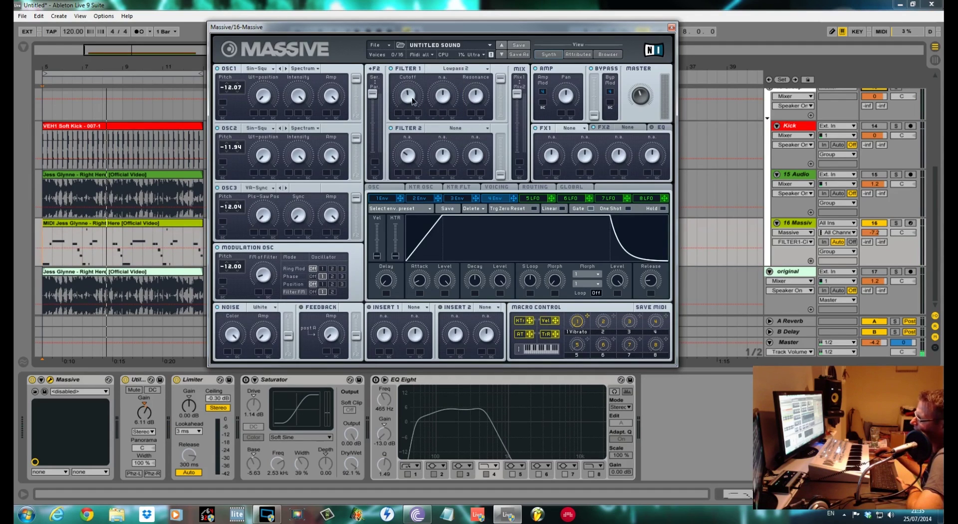
{"action": "key", "text": "space"}
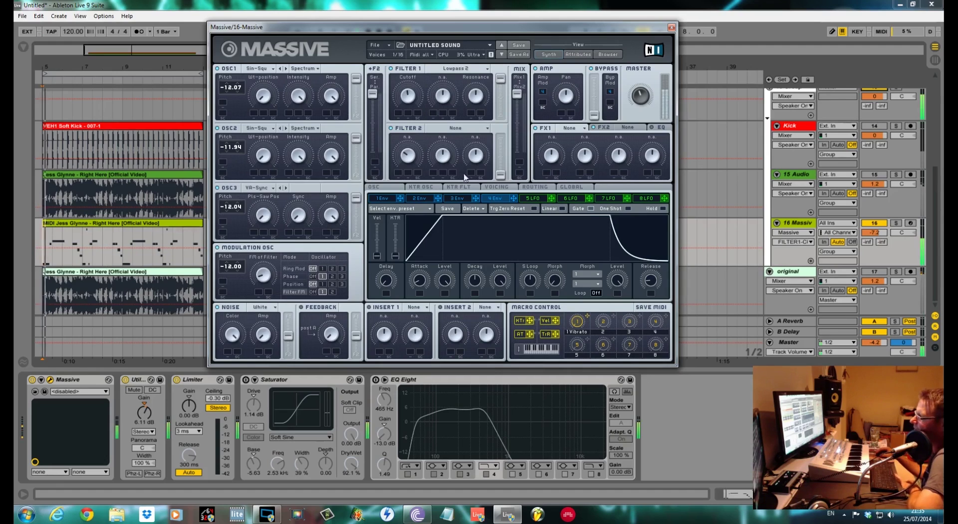
{"action": "left_click", "coordinate": [475, 108]}
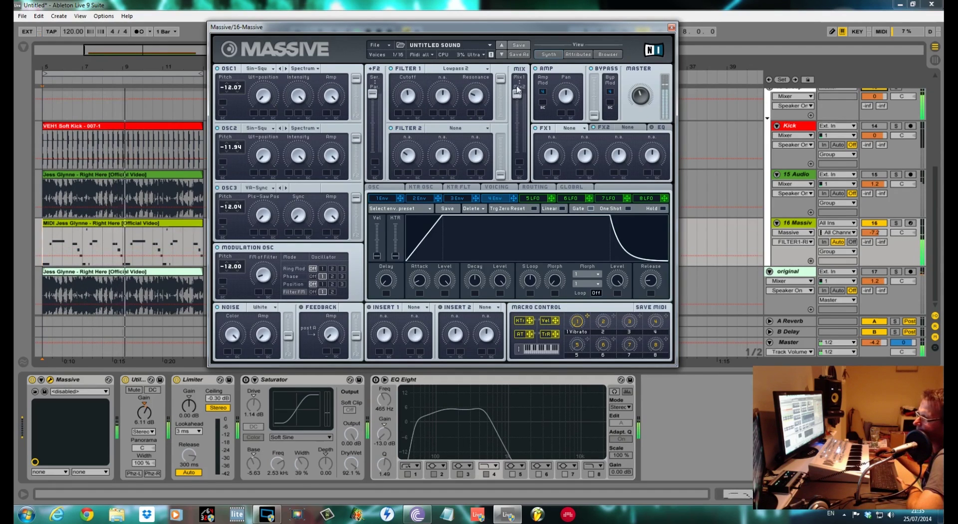
- Raise Filter 2's output level fully, and fine-tune envelope 4 with a slightly longer attack
{"action": "left_click_drag", "start_coordinate": [500, 175], "coordinate": [500, 138]}
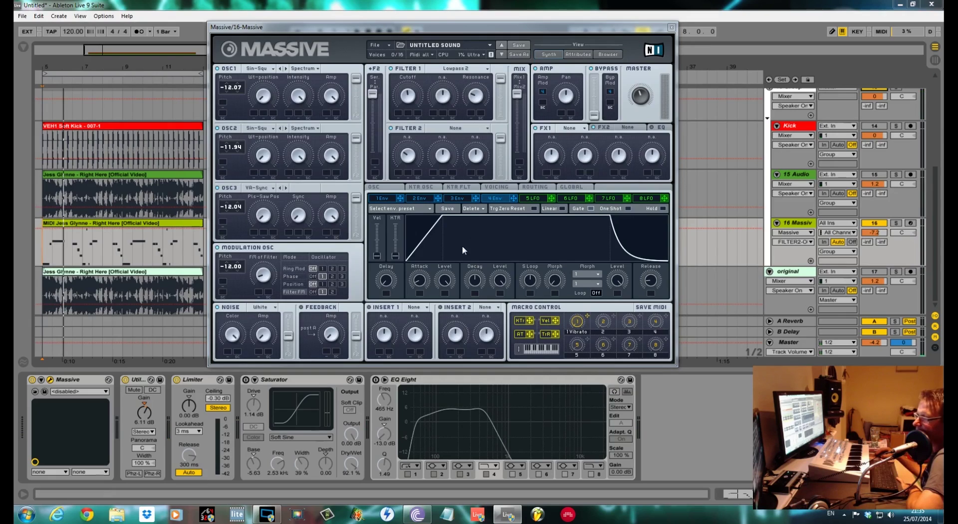
{"action": "left_click", "coordinate": [426, 281]}
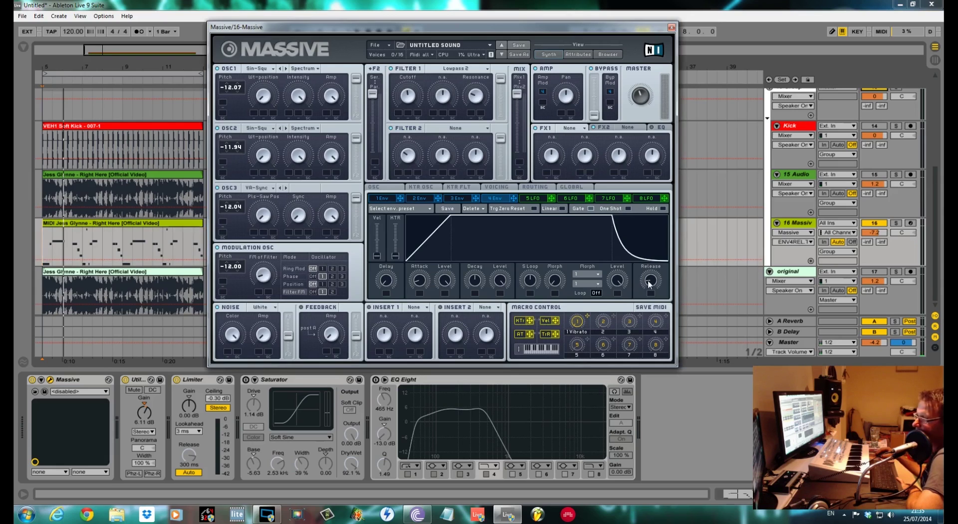
{"action": "key", "text": "space"}
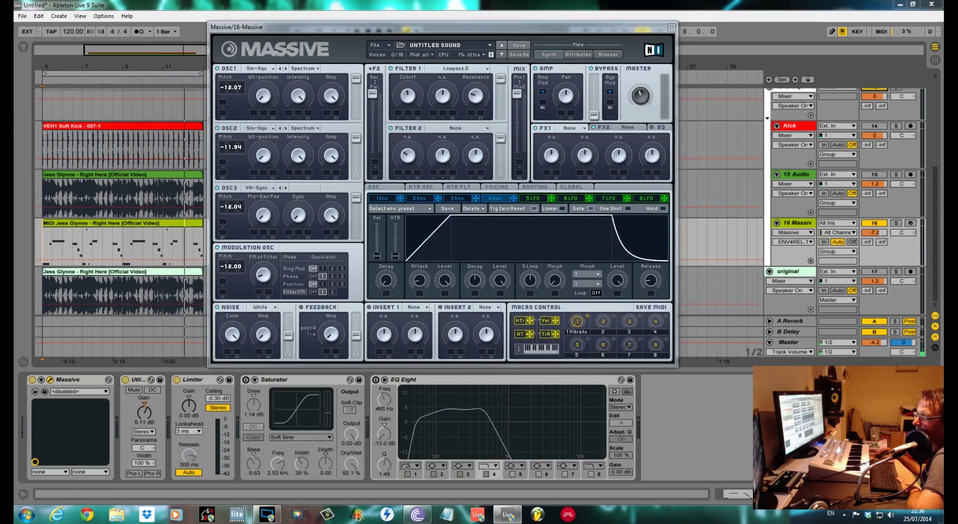
- Set the voicing to Monophon with 4 unison voices, turn on a slight Pitch Cutoff spread, and play back
{"action": "left_click", "coordinate": [505, 187]}
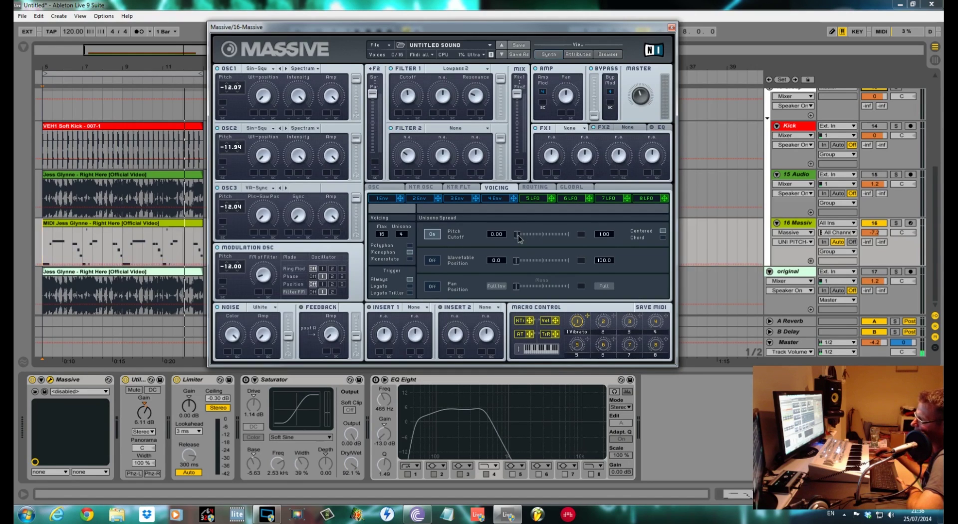
{"action": "key", "text": "space"}
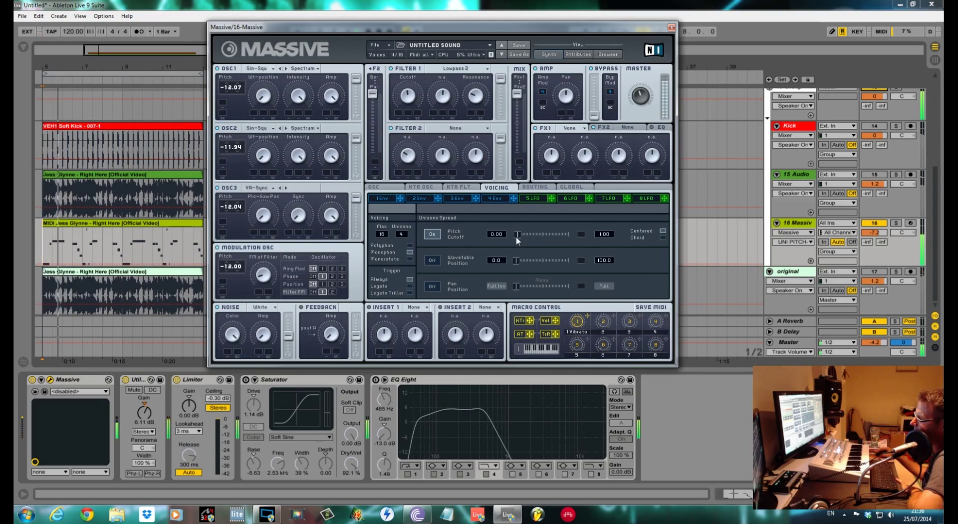
- Adjust the glide time and enable Restart via Gate for the oscillator phases
{"action": "left_click", "coordinate": [379, 187]}
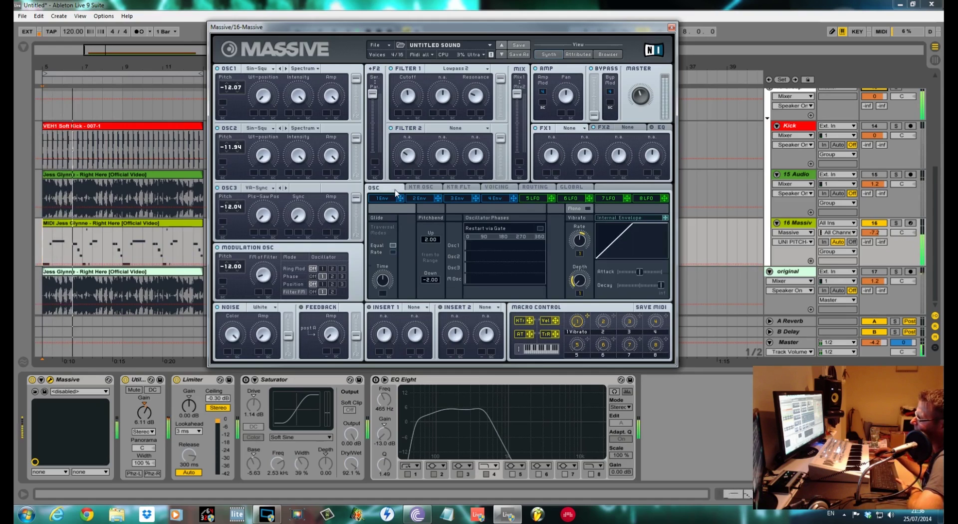
{"action": "left_click", "coordinate": [380, 280]}
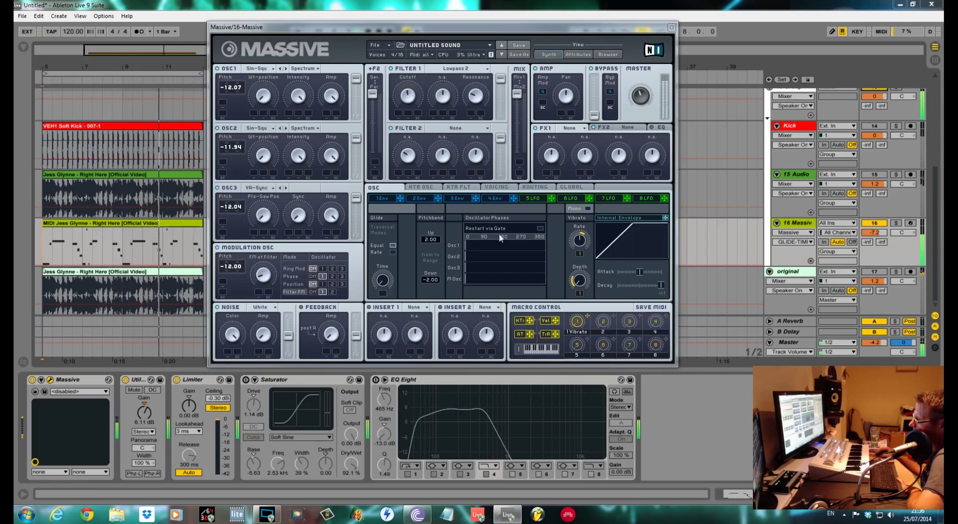
{"action": "left_click", "coordinate": [540, 229]}
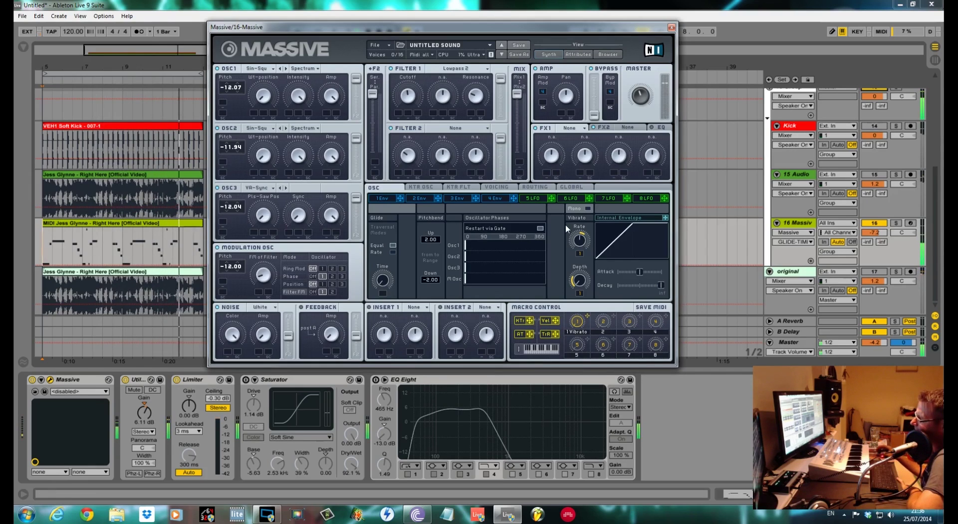
- Remove the macro 1 modulation from the vibrato
{"action": "right_click", "coordinate": [581, 255]}
{"action": "left_click", "coordinate": [591, 263]}
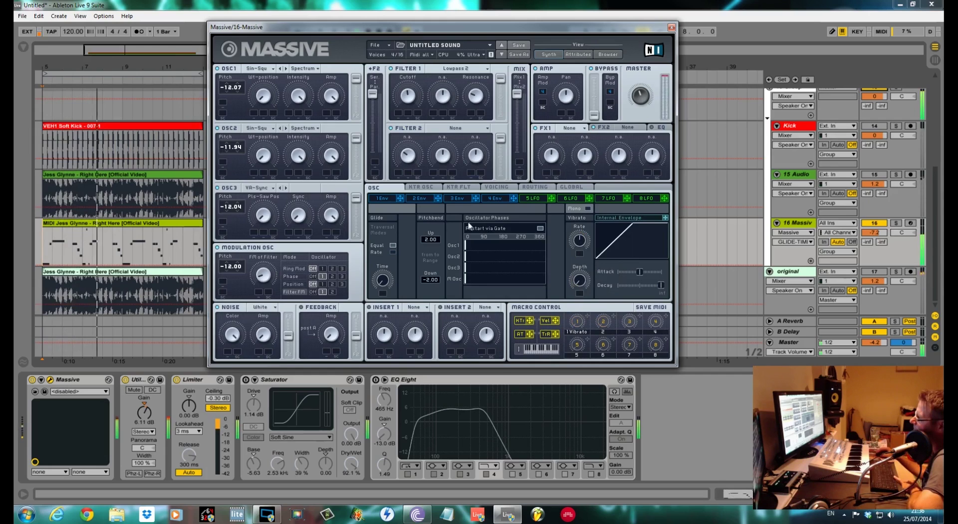
- Assign envelope 2 to modulate Filter 1's cutoff and play back the sound
{"action": "left_click", "coordinate": [430, 199]}
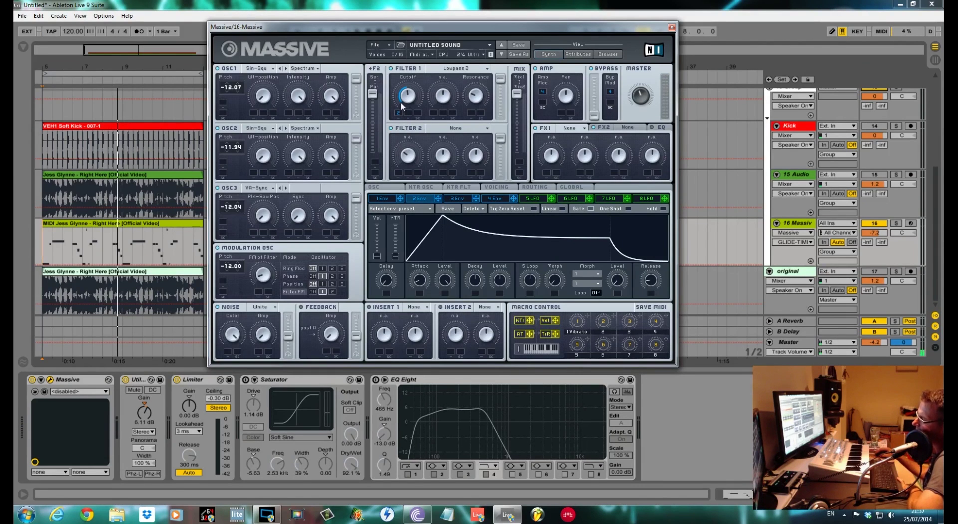
{"action": "key", "text": "space"}
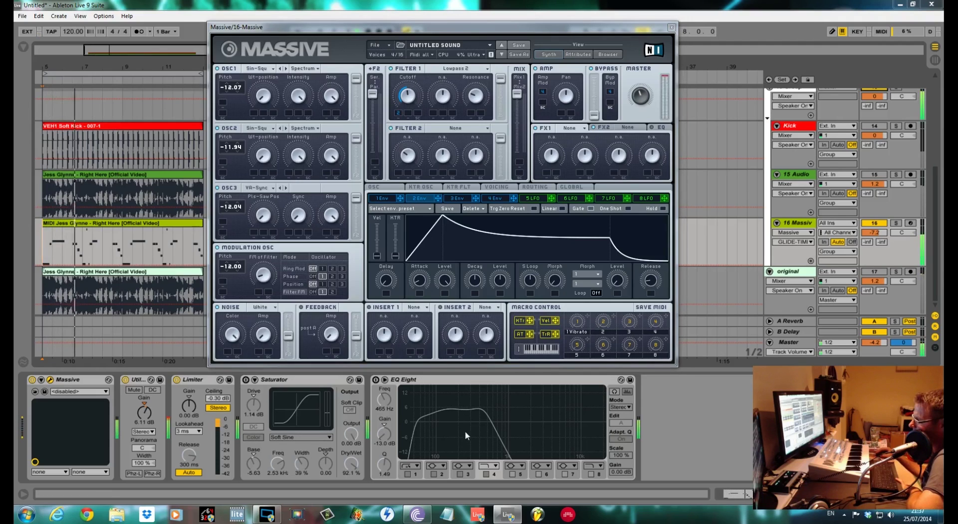
- Give envelope 2 a longer attack and decay with a nearly full decay level, and fine-tune Filter 1's cutoff
{"action": "left_click_drag", "start_coordinate": [419, 280], "coordinate": [423, 248]}
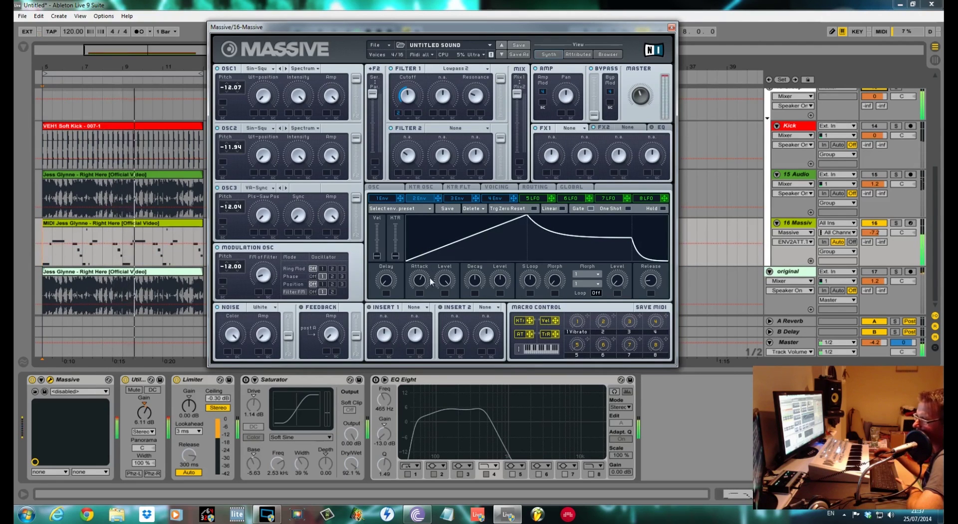
{"action": "left_click", "coordinate": [474, 280]}
{"action": "left_click_drag", "start_coordinate": [474, 281], "coordinate": [474, 269]}
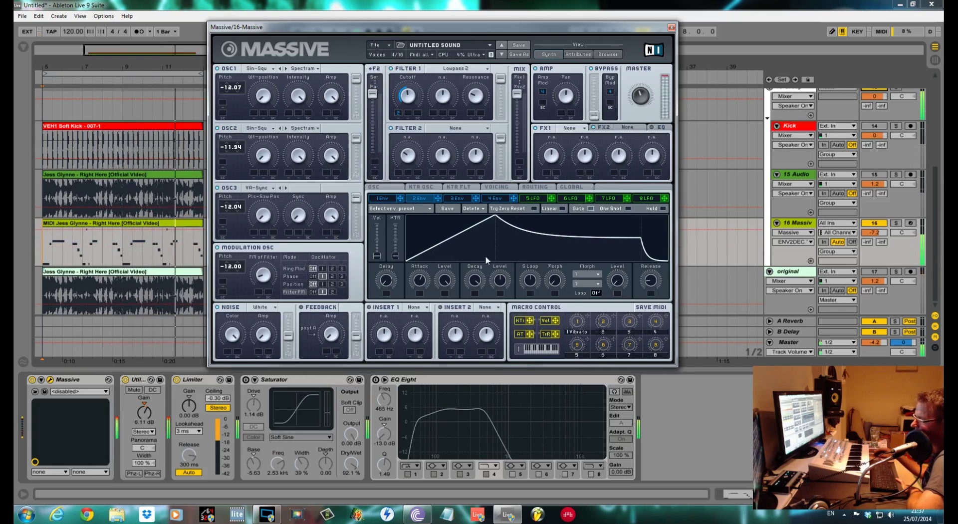
{"action": "left_click_drag", "start_coordinate": [504, 287], "coordinate": [505, 251]}
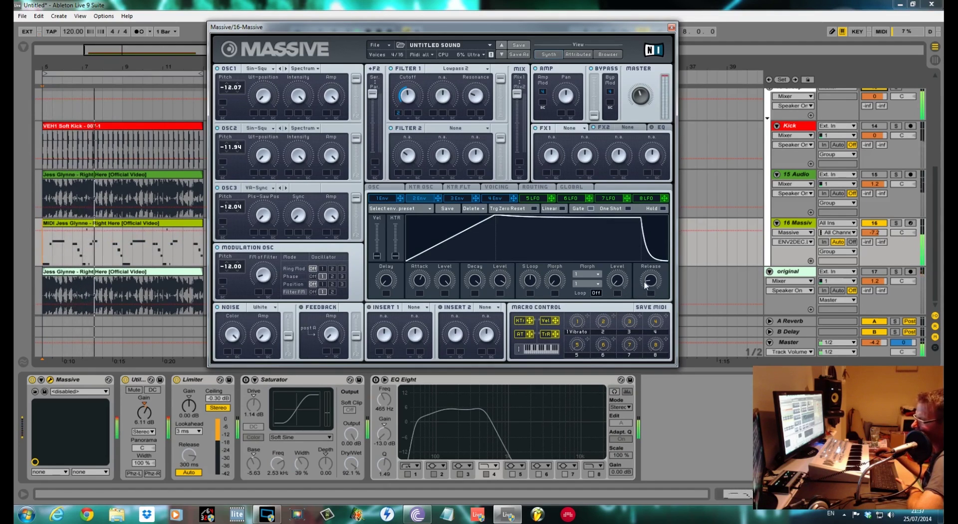
{"action": "left_click_drag", "start_coordinate": [504, 282], "coordinate": [504, 283]}
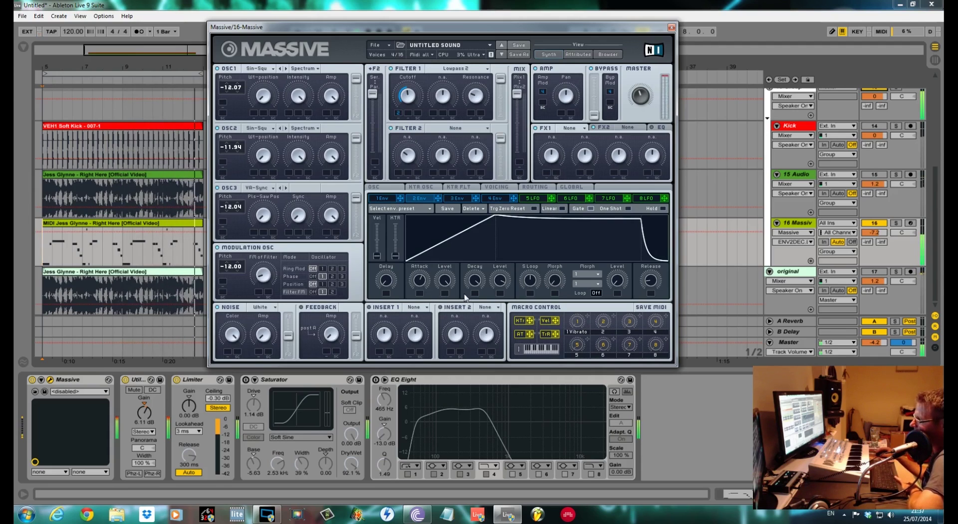
{"action": "left_click_drag", "start_coordinate": [409, 103], "coordinate": [409, 95]}
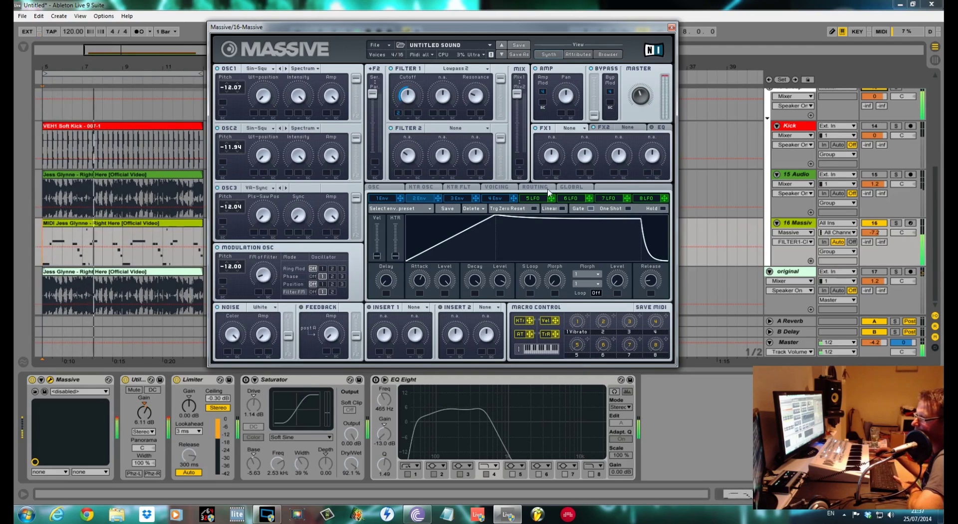
- Lengthen envelope 4's attack slightly and fine-tune its release
{"action": "left_click", "coordinate": [506, 199]}
{"action": "left_click_drag", "start_coordinate": [649, 282], "coordinate": [649, 274]}
{"action": "left_click_drag", "start_coordinate": [420, 282], "coordinate": [420, 276]}
{"action": "left_click_drag", "start_coordinate": [654, 281], "coordinate": [654, 283]}
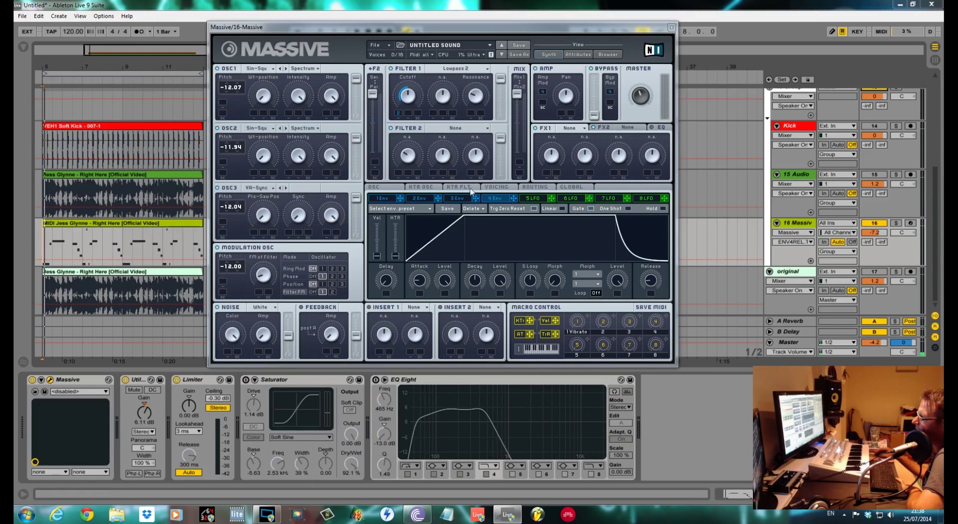
- Route Insert 2 between the filter mix and the amp, and send the bypass from oscillator 1 to the FX 1 point
{"action": "left_click", "coordinate": [529, 188]}
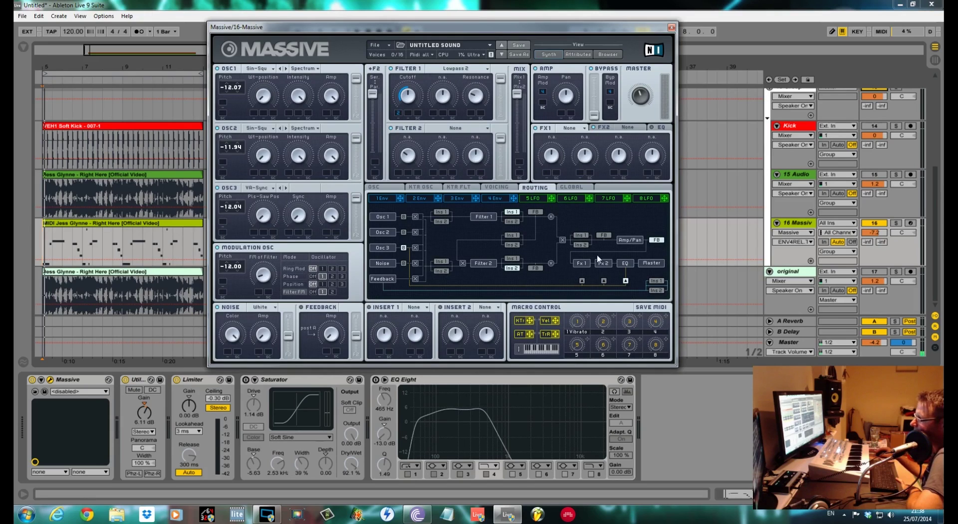
{"action": "left_click", "coordinate": [581, 245]}
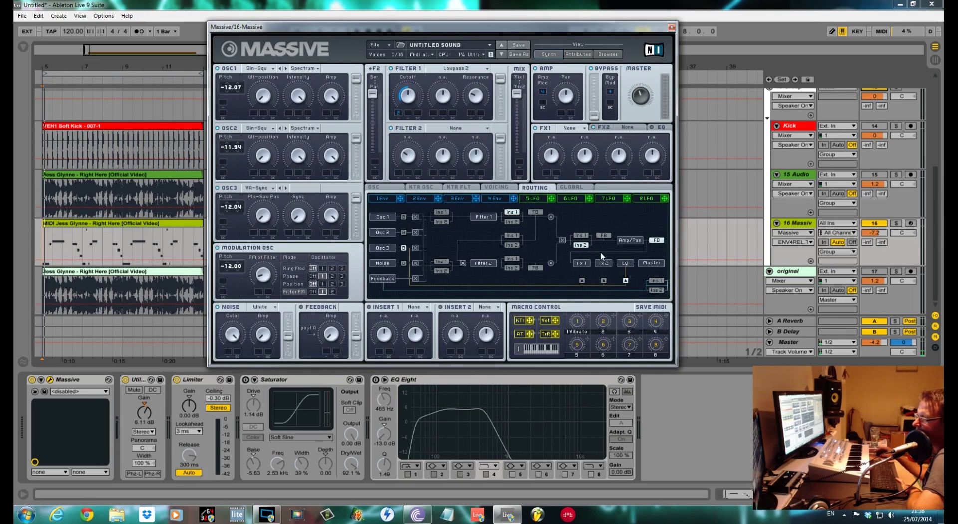
{"action": "left_click", "coordinate": [405, 217]}
{"action": "left_click", "coordinate": [404, 232]}
{"action": "left_click", "coordinate": [405, 216]}
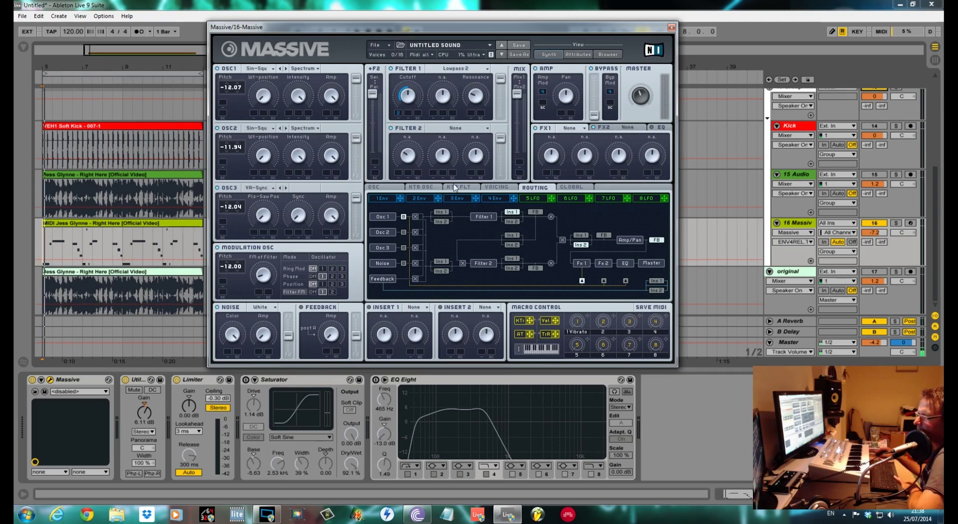
{"action": "left_click", "coordinate": [390, 189]}
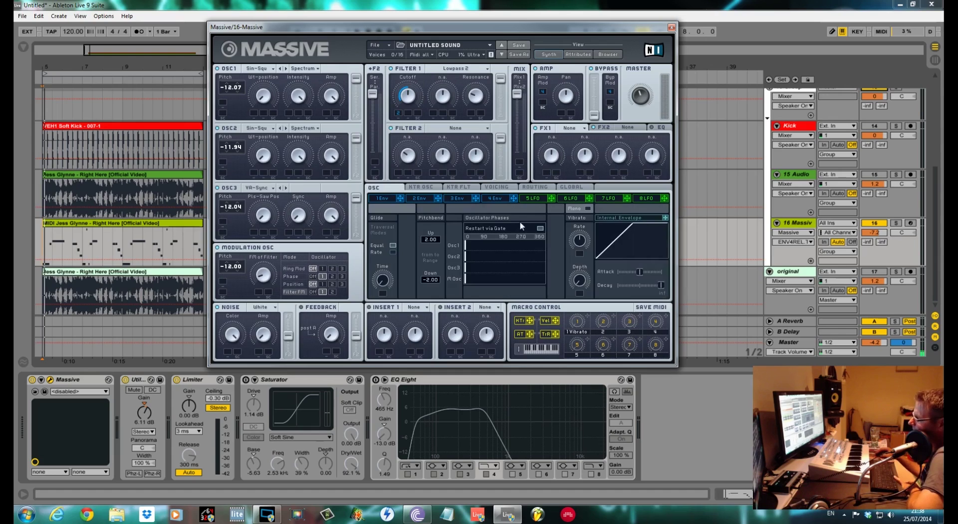
{"action": "left_click", "coordinate": [499, 188]}
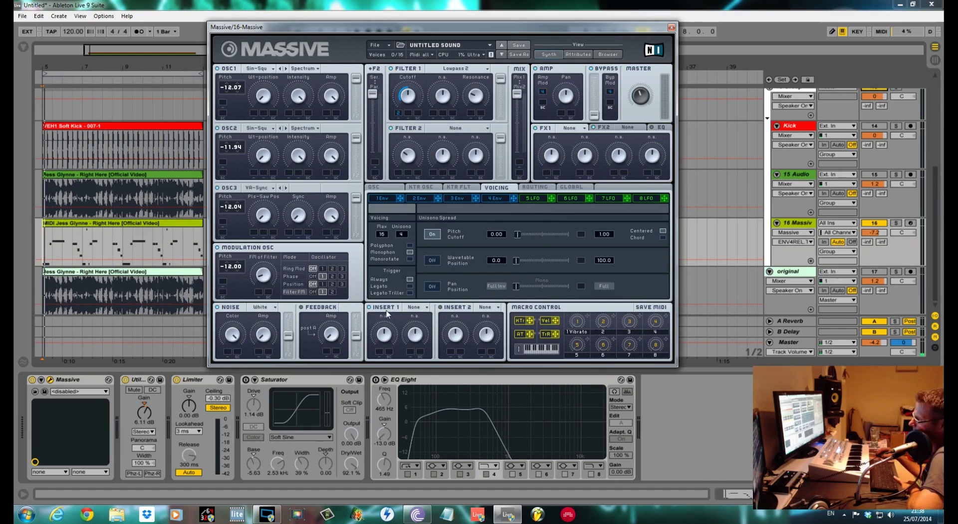
- Set Insert 1 to Parabolic Shaper and lower both its dry/wet and drive amounts
{"action": "left_click", "coordinate": [426, 308]}
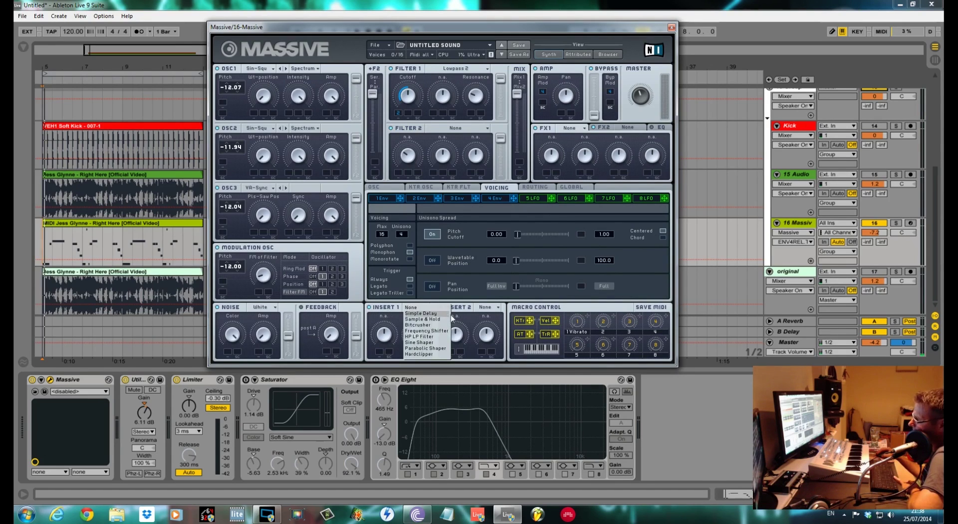
{"action": "left_click", "coordinate": [435, 349]}
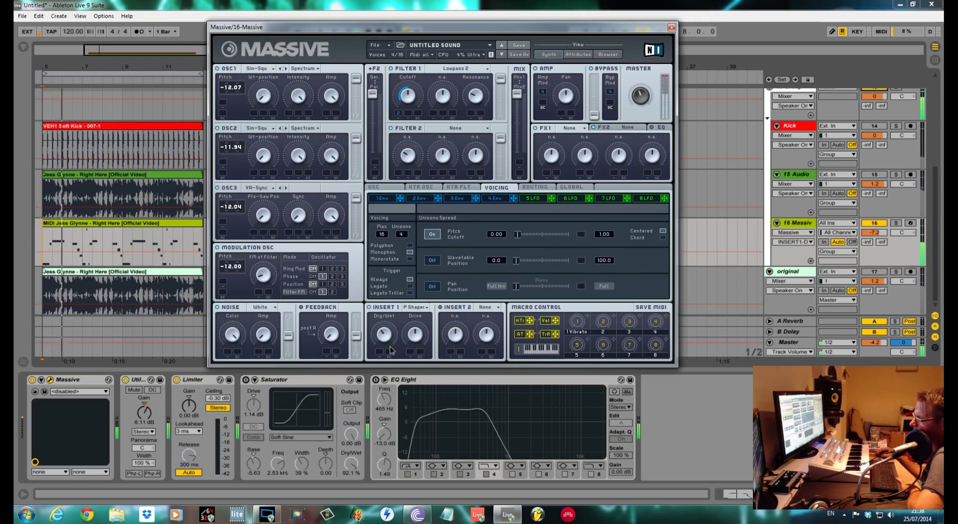
{"action": "left_click_drag", "start_coordinate": [419, 350], "coordinate": [384, 339]}
{"action": "left_click", "coordinate": [419, 339]}
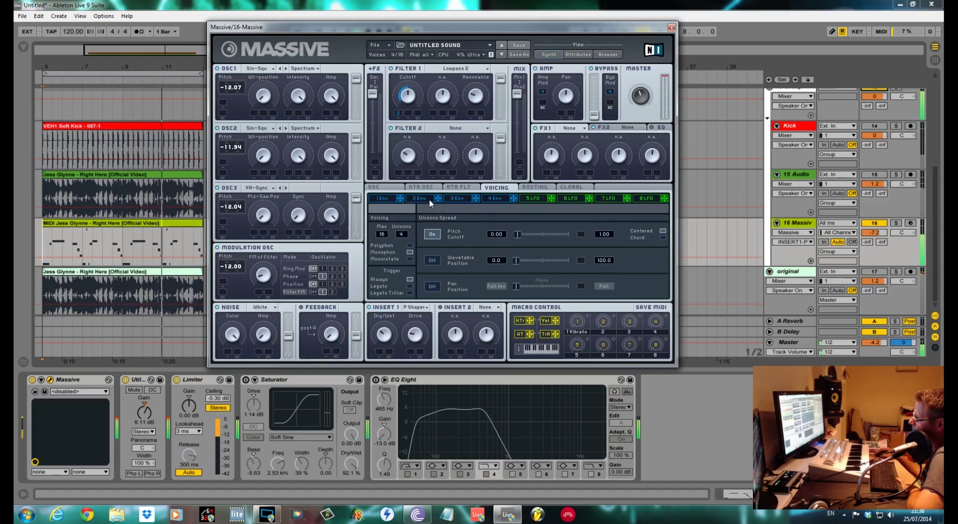
- Lengthen envelope 2's release slightly
{"action": "left_click", "coordinate": [495, 198]}
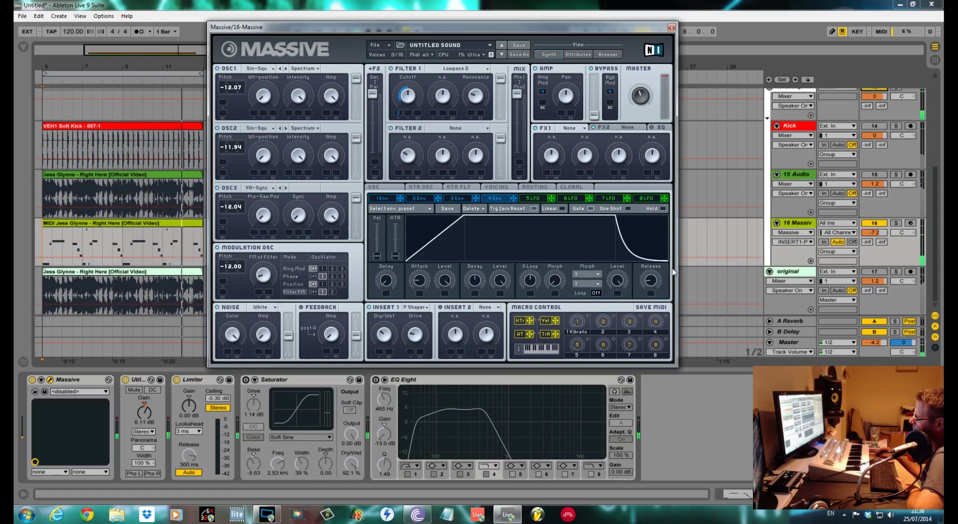
{"action": "left_click_drag", "start_coordinate": [650, 280], "coordinate": [651, 276]}
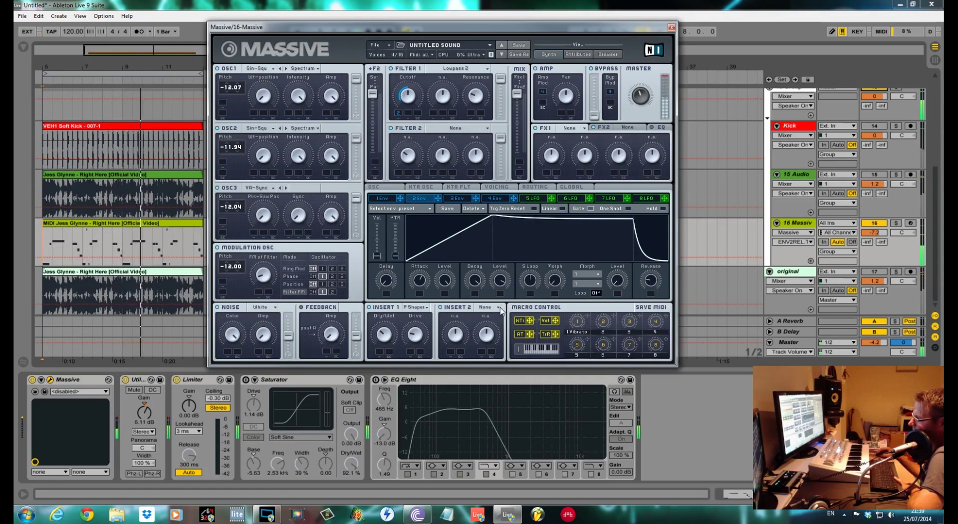
- Set Insert 2 to Sine Shaper and lower its dry/wet amount, with a slight adjustment to its drive
{"action": "left_click", "coordinate": [485, 307]}
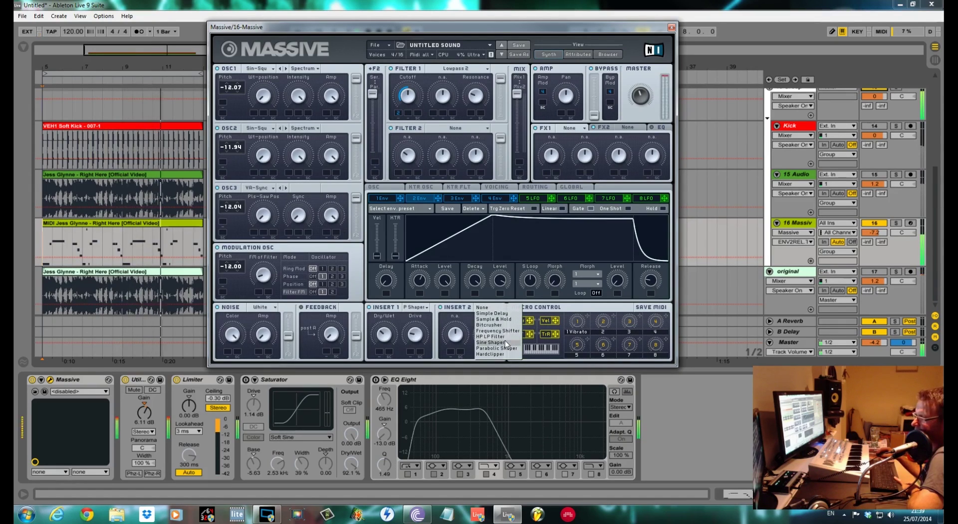
{"action": "left_click", "coordinate": [505, 341]}
{"action": "left_click_drag", "start_coordinate": [458, 341], "coordinate": [458, 348]}
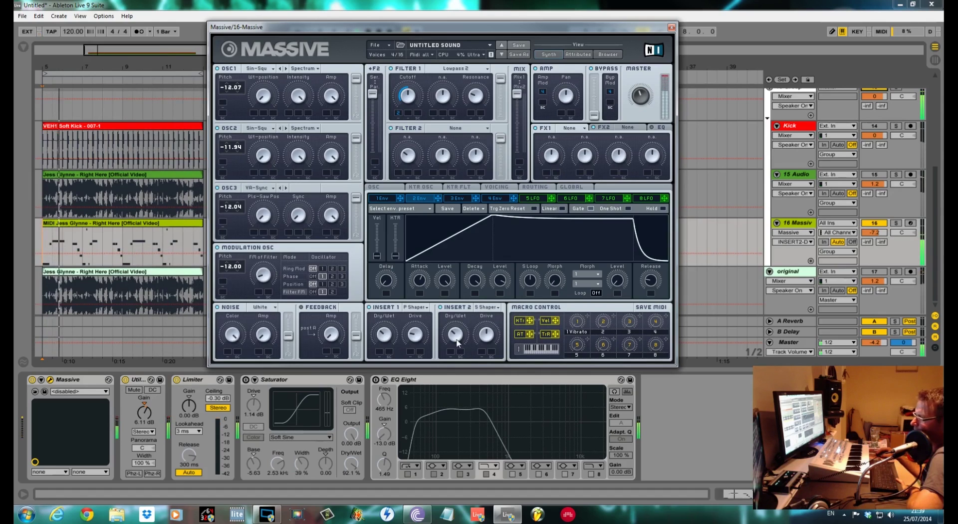
{"action": "left_click_drag", "start_coordinate": [490, 337], "coordinate": [491, 340]}
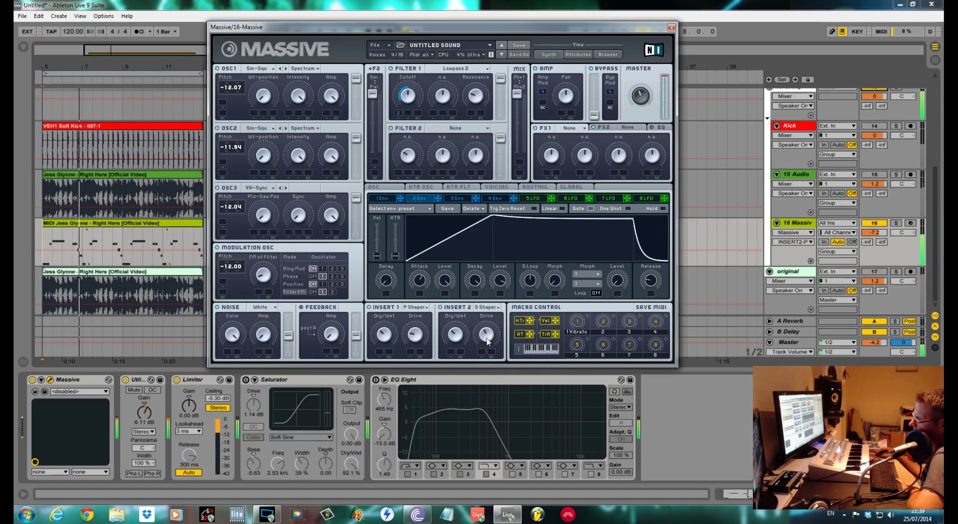
{"action": "left_click", "coordinate": [453, 332]}
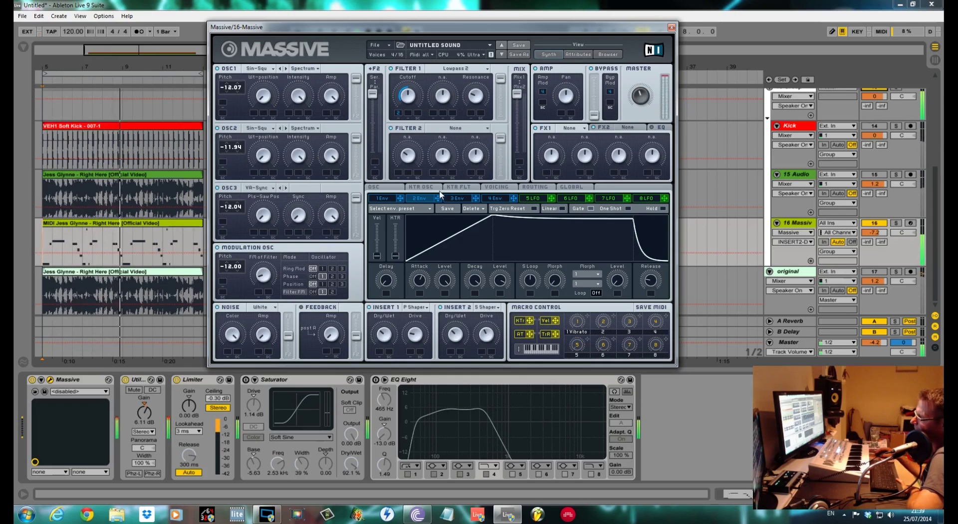
- Assign envelope 2 to Insert 2's dry/wet amount and shorten envelope 2's release
{"action": "left_click_drag", "start_coordinate": [439, 198], "coordinate": [453, 357]}
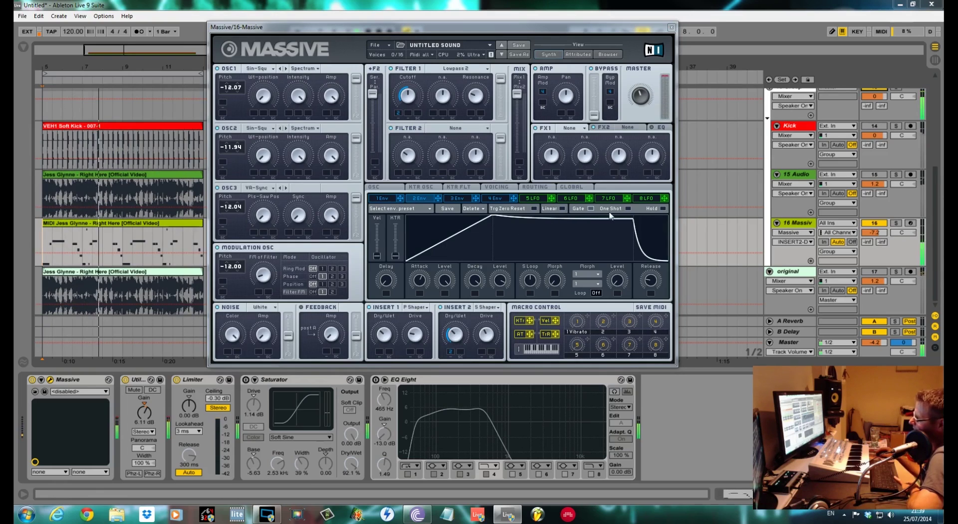
{"action": "left_click", "coordinate": [534, 209]}
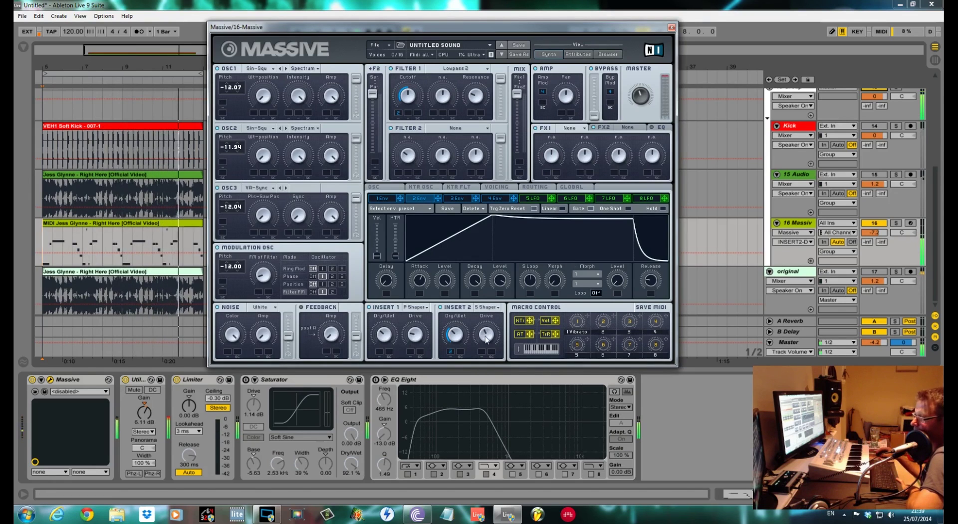
{"action": "left_click_drag", "start_coordinate": [649, 281], "coordinate": [650, 295]}
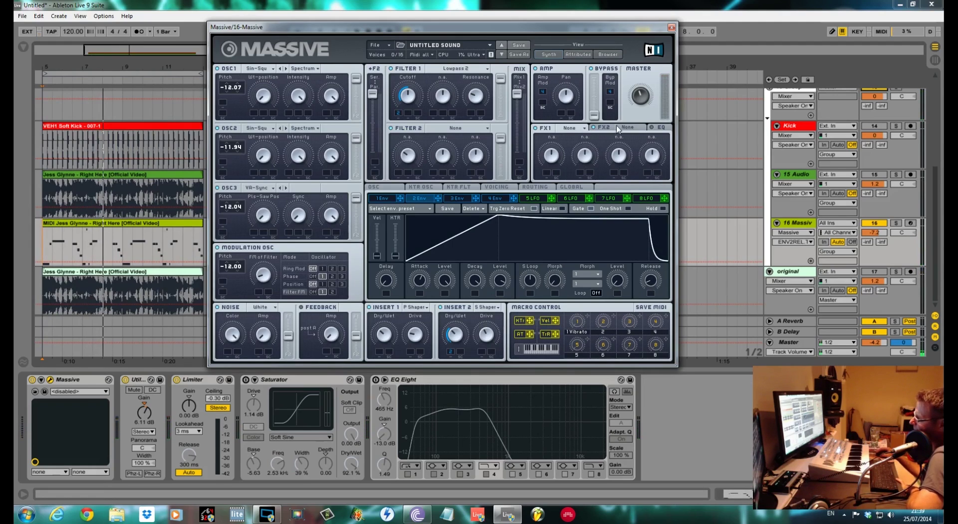
- Load the Dimension Expander into FX 1 and lower its dry/wet amount
{"action": "left_click", "coordinate": [586, 129]}
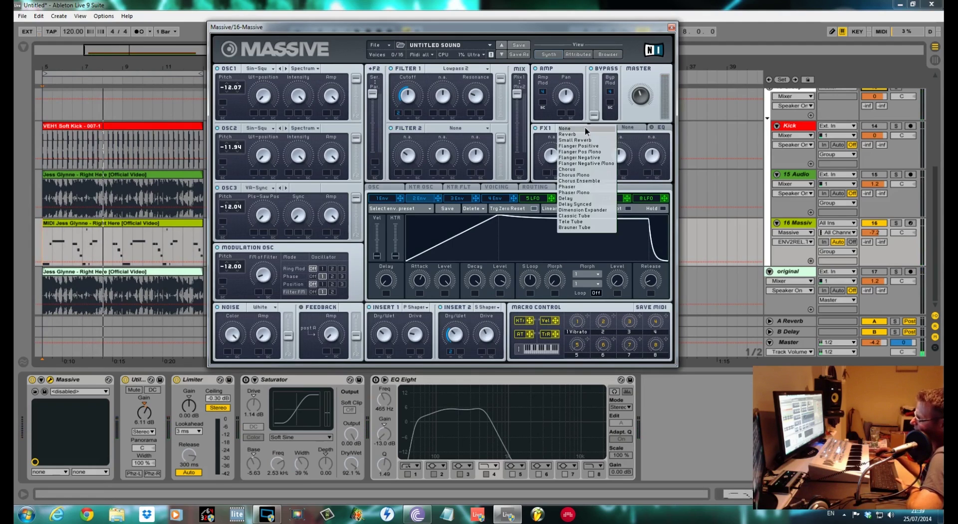
{"action": "left_click", "coordinate": [593, 210]}
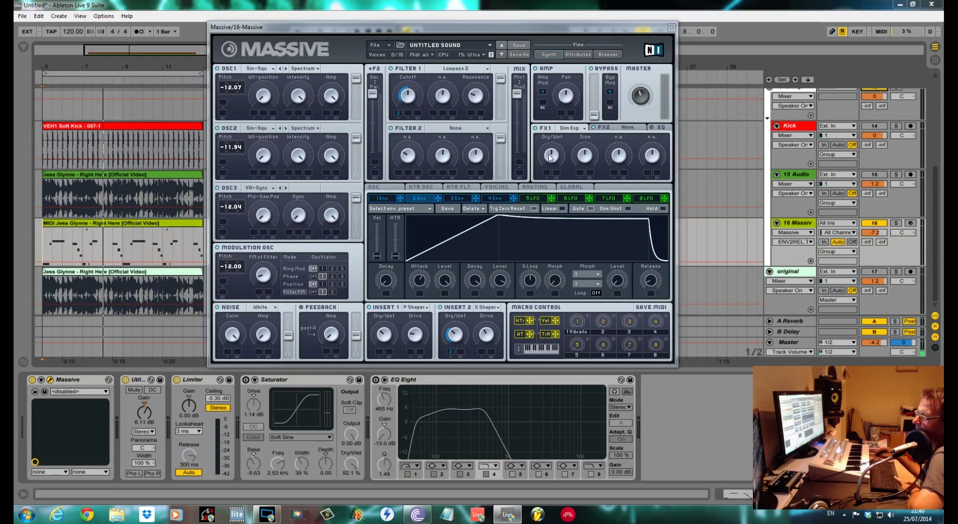
{"action": "left_click_drag", "start_coordinate": [548, 158], "coordinate": [552, 165]}
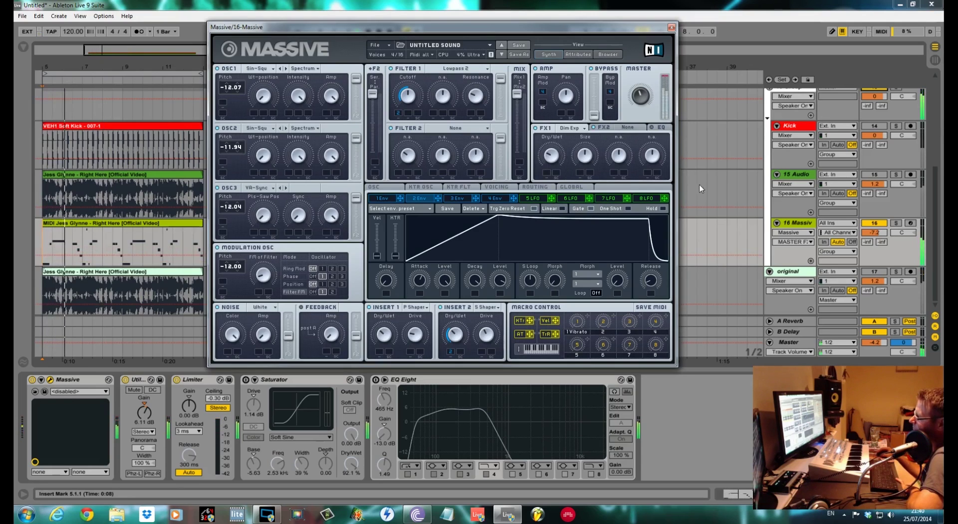
- In Massive's EQ, raise low shelf and boost with envelope 2 modulating both, lower frequency and high shelf, and play back the result
{"action": "left_click", "coordinate": [659, 127]}
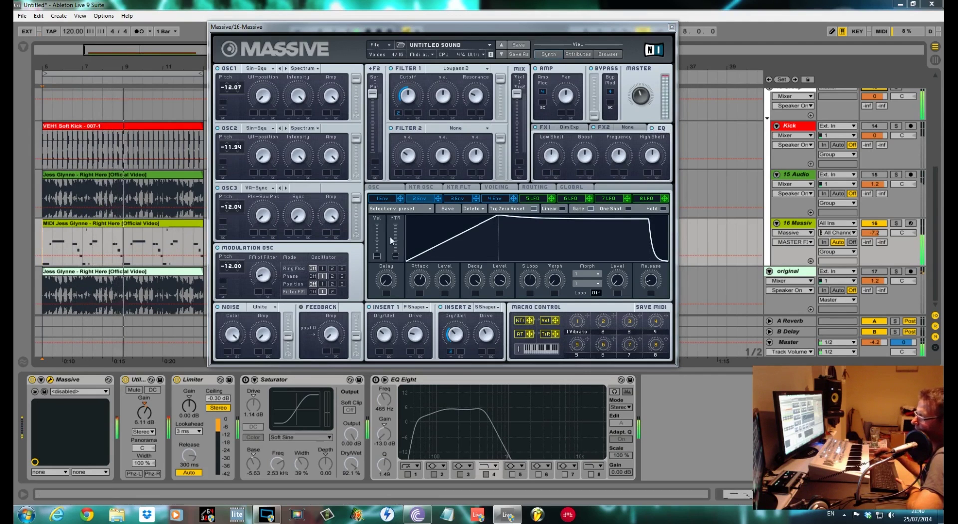
{"action": "left_click", "coordinate": [552, 152]}
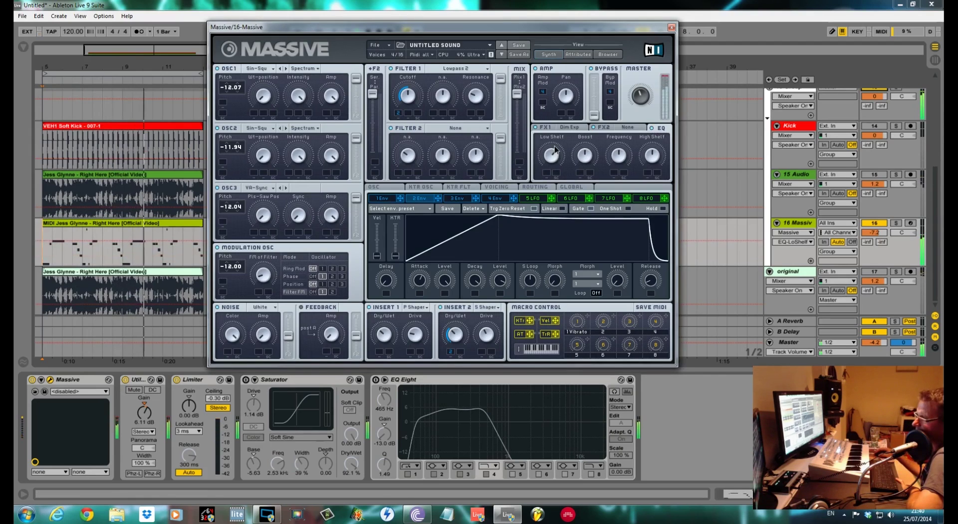
{"action": "left_click", "coordinate": [585, 145]}
{"action": "left_click", "coordinate": [619, 156]}
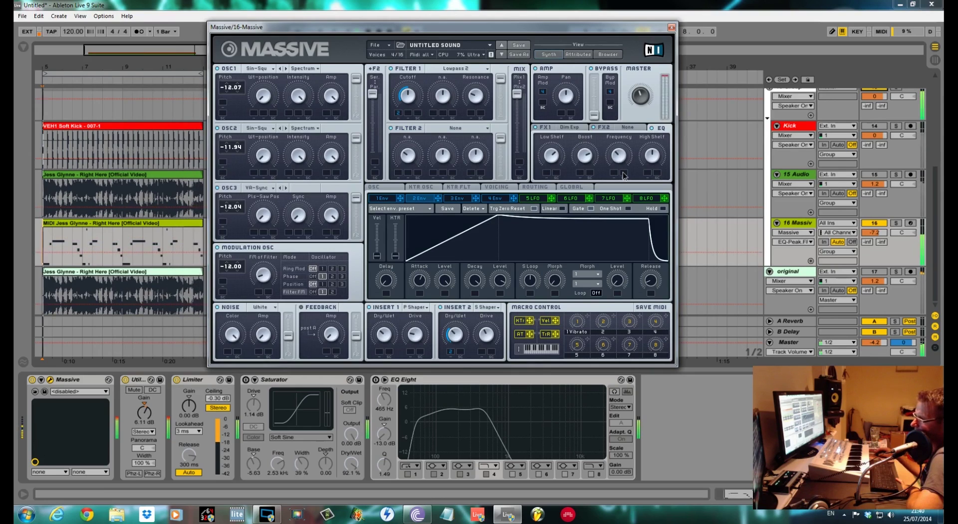
{"action": "left_click", "coordinate": [648, 168]}
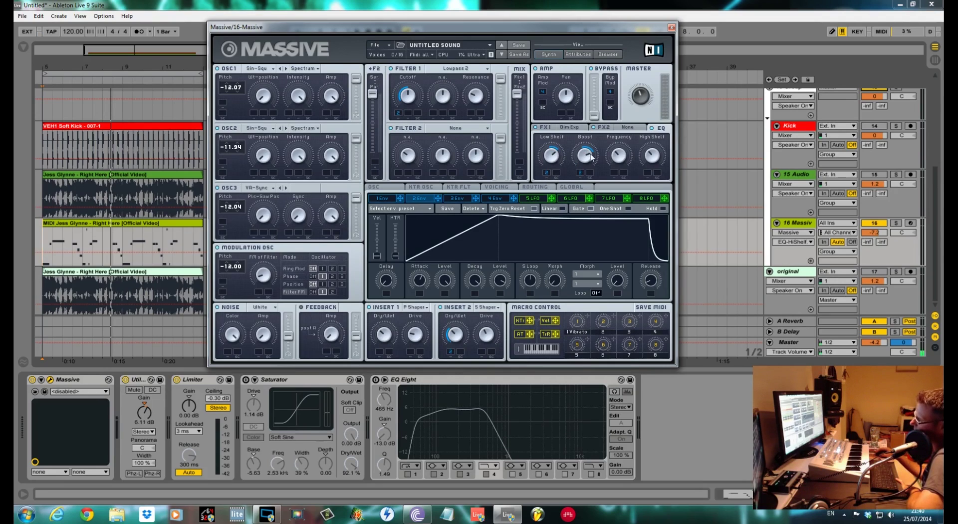
{"action": "key", "text": "space"}
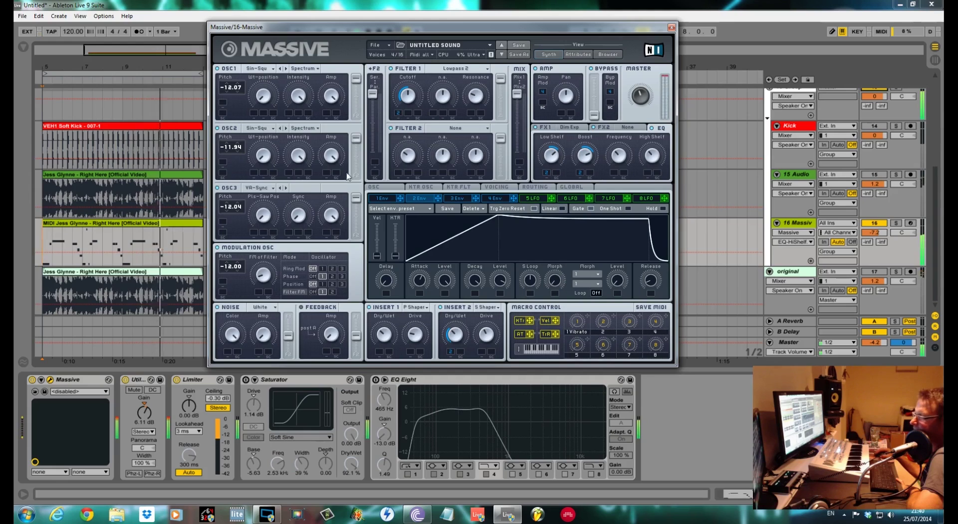
- Adjust oscillator 3's sync and modulate the modulation oscillator's FM of Filter amount with envelope 2
{"action": "left_click_drag", "start_coordinate": [298, 216], "coordinate": [298, 194]}
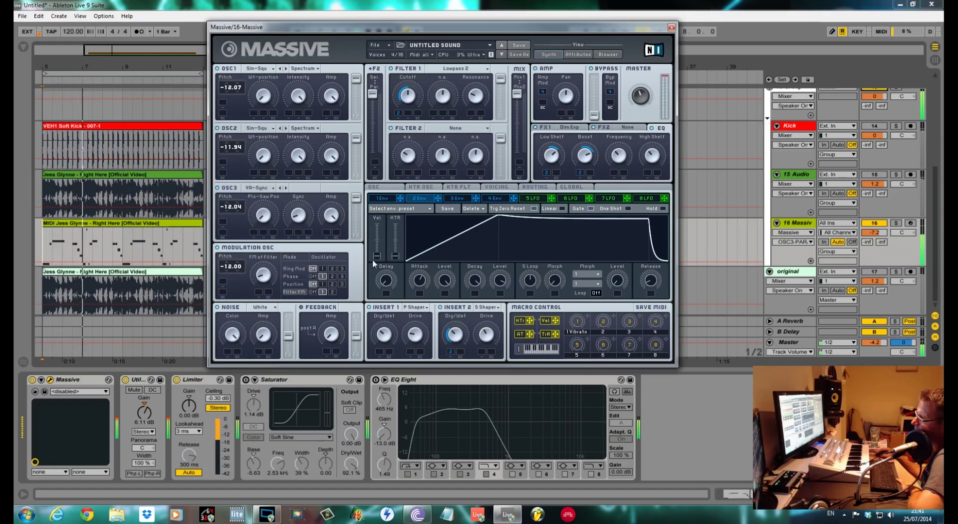
{"action": "left_click", "coordinate": [293, 275]}
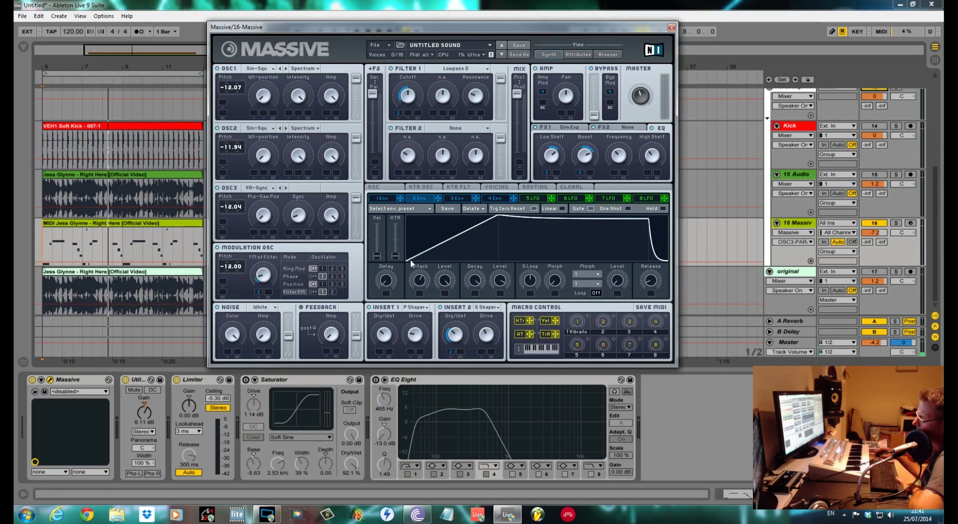
{"action": "key", "text": "space"}
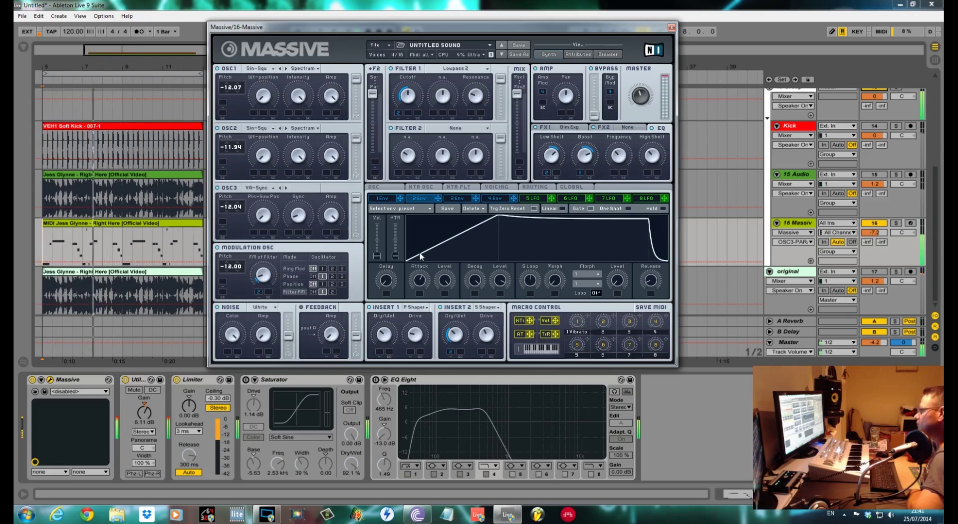
- Lower the middle point of the filter key-tracking curve slightly and fine-tune its lowest point during playback
{"action": "left_click", "coordinate": [462, 190]}
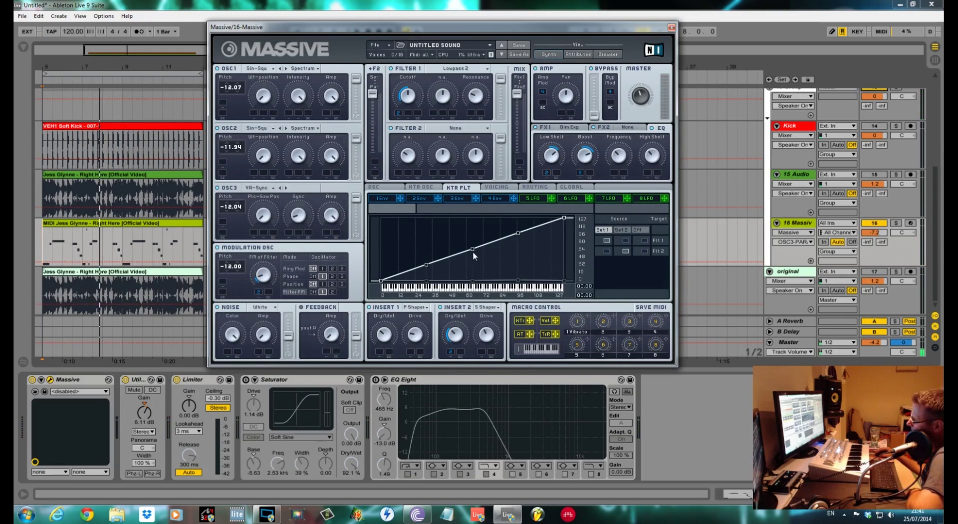
{"action": "key", "text": "space"}
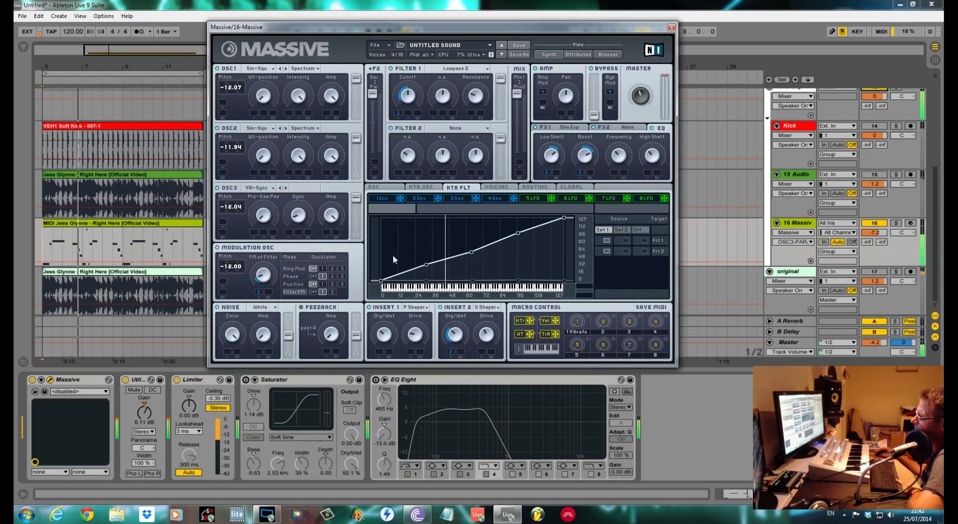
{"action": "left_click_drag", "start_coordinate": [375, 280], "coordinate": [375, 284]}
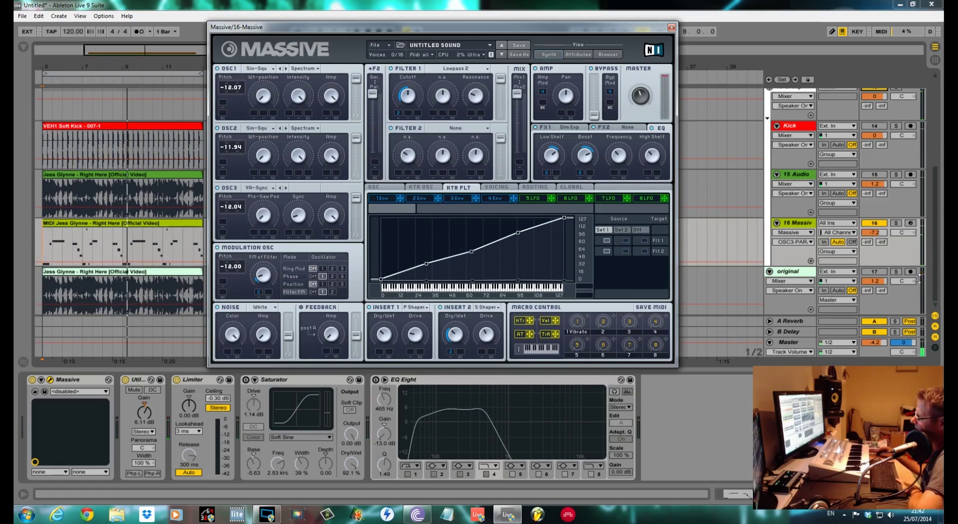
- Activate the original track and mute the 16 Massive track to compare the two basses
{"action": "left_click", "coordinate": [875, 273]}
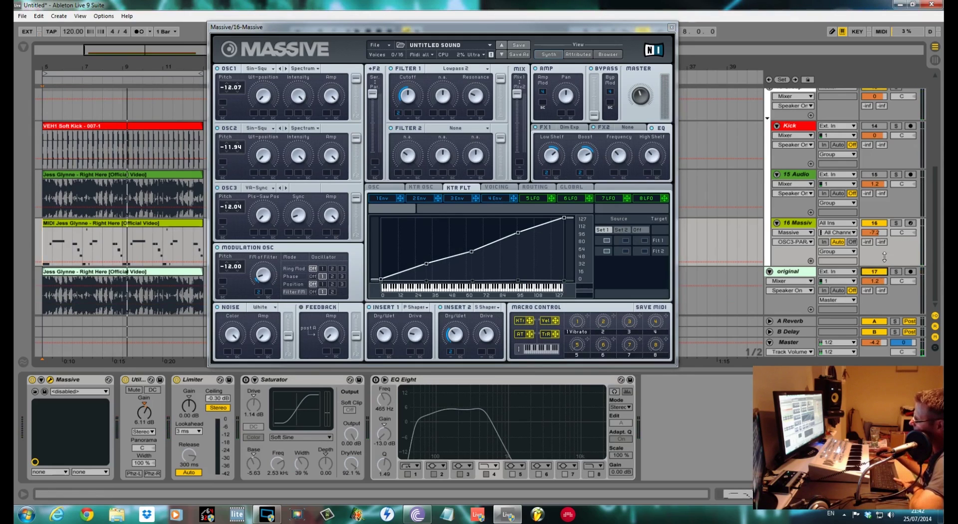
{"action": "left_click", "coordinate": [875, 224]}
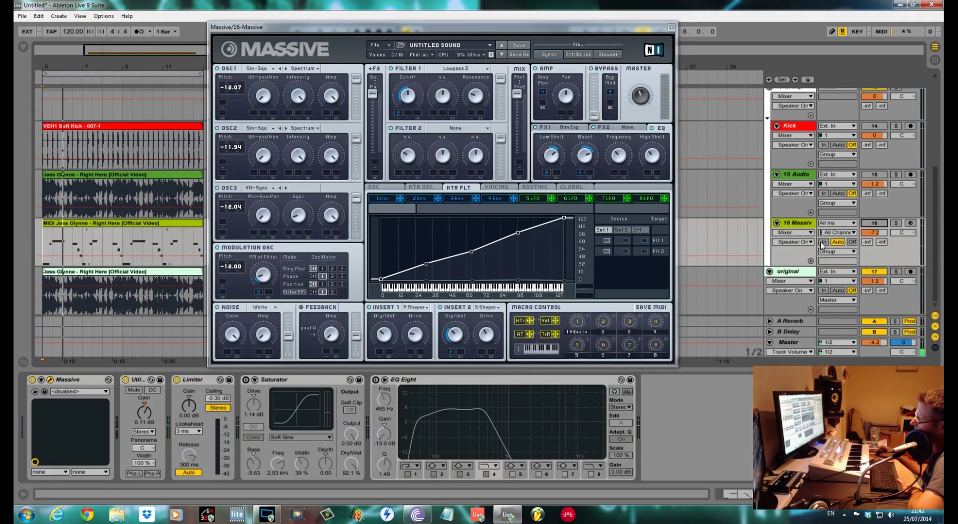
{"action": "scroll", "coordinate": [822, 245], "scroll_direction": "up", "scroll_amount": 1}
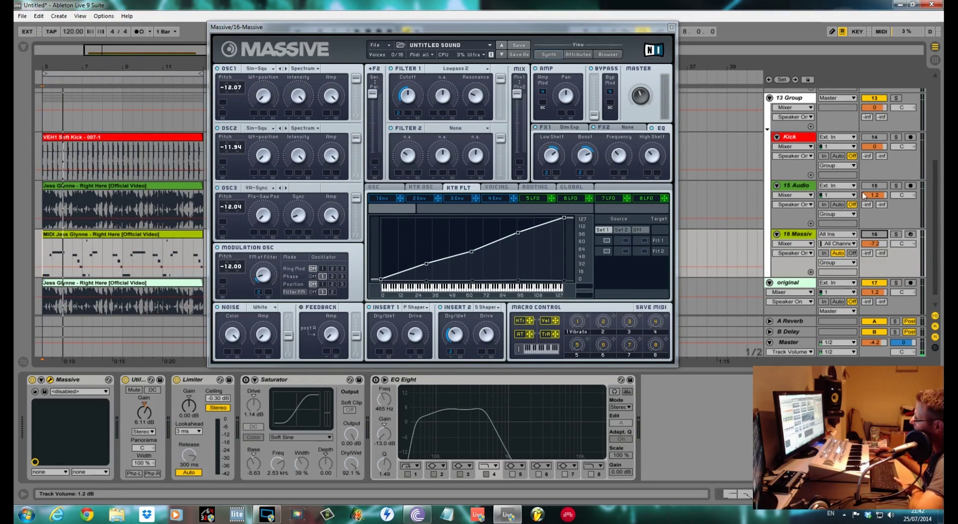
{"action": "scroll", "coordinate": [881, 156], "scroll_direction": "up", "scroll_amount": 2}
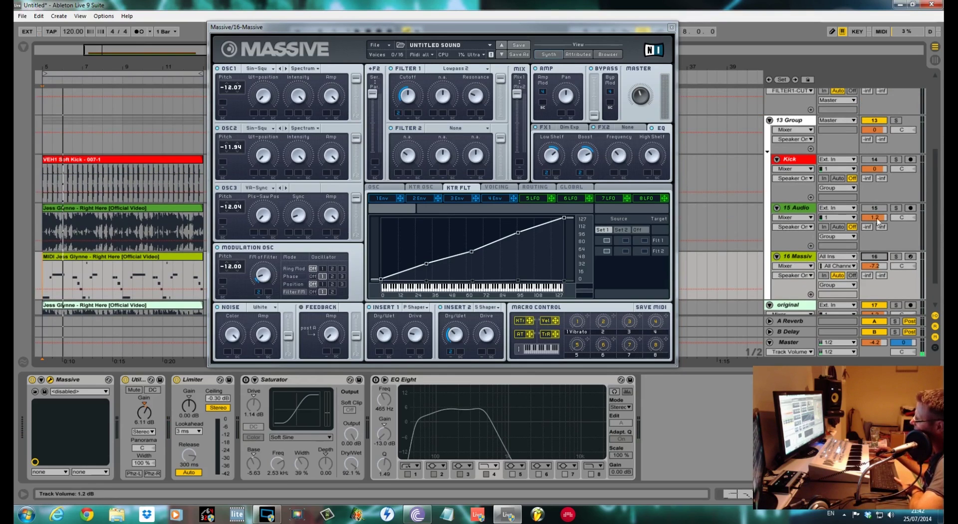
- Audition the 15 Audio track by playing it soloed and releasing the solo
{"action": "key", "text": "space"}
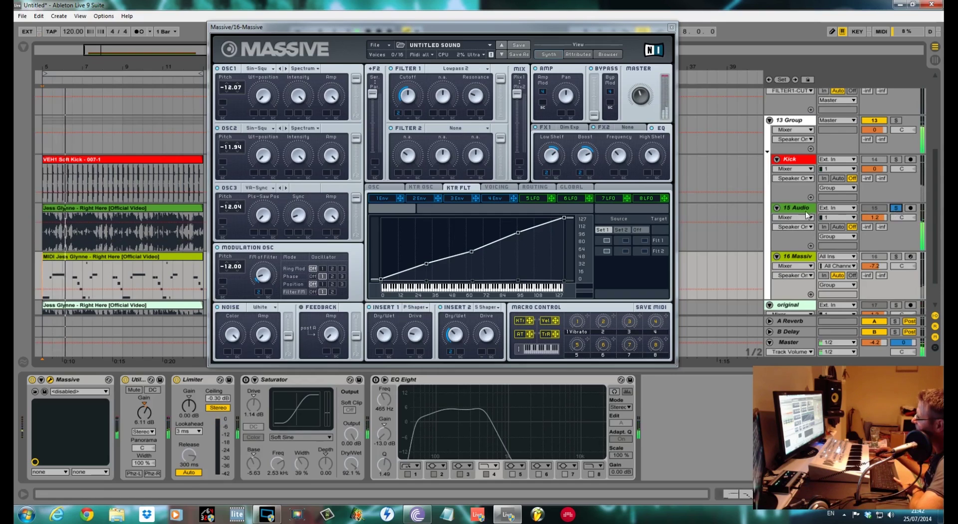
{"action": "left_click", "coordinate": [894, 209]}
{"action": "left_click", "coordinate": [895, 209]}
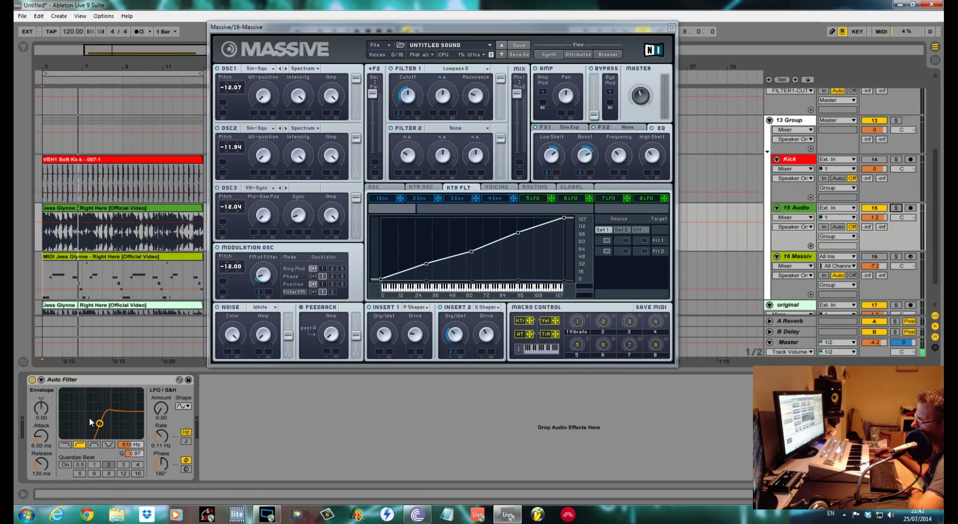
{"action": "left_click", "coordinate": [895, 209]}
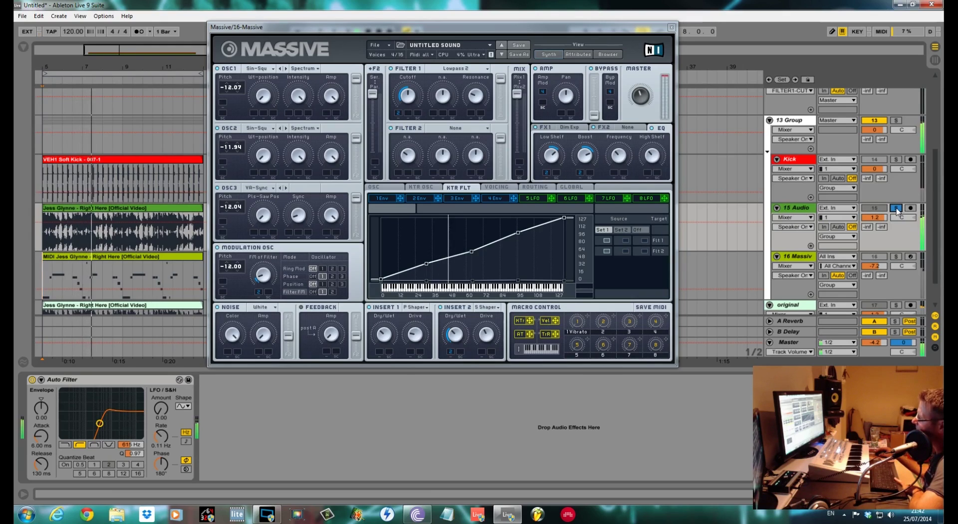
{"action": "left_click", "coordinate": [895, 208]}
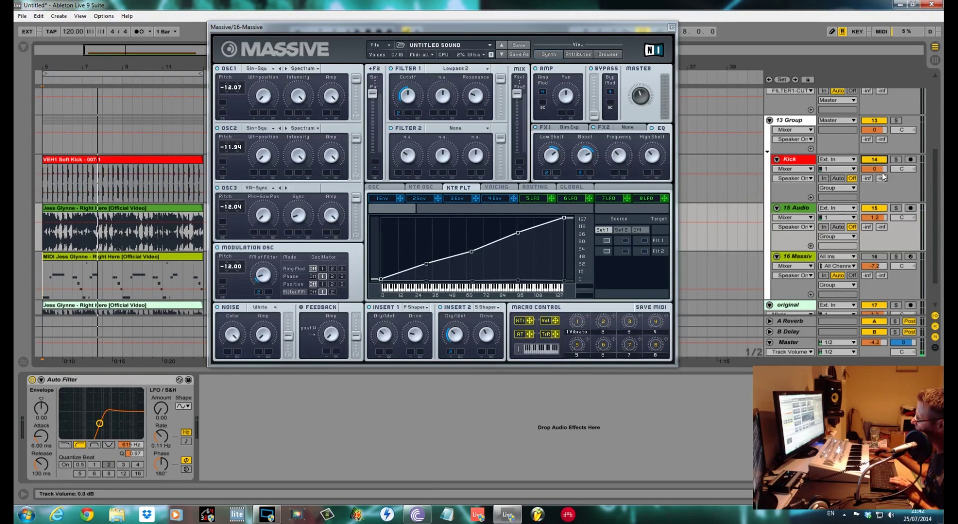
- Mute the original track, start playback and reactivate the 16 Massive track to hear it with the kick and audio
{"action": "left_click", "coordinate": [882, 305]}
{"action": "key", "text": "space"}
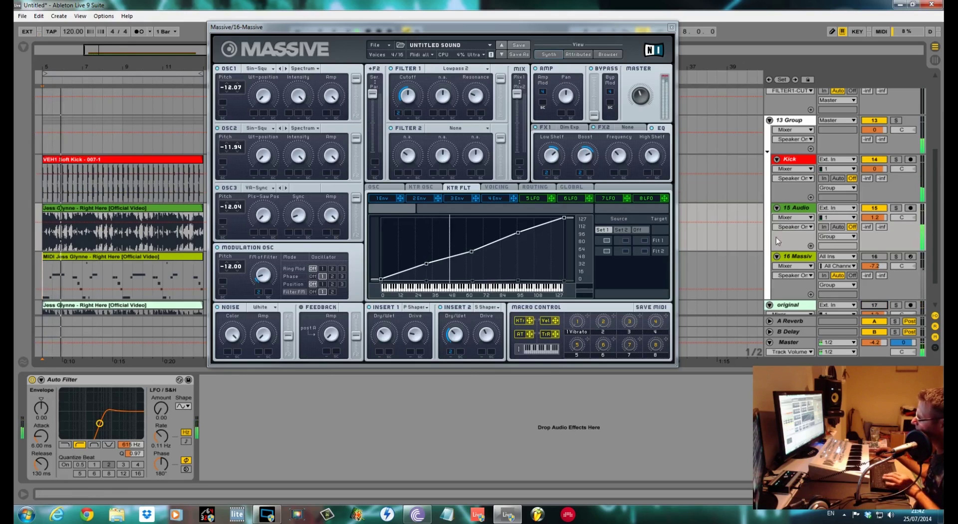
{"action": "left_click", "coordinate": [873, 257]}
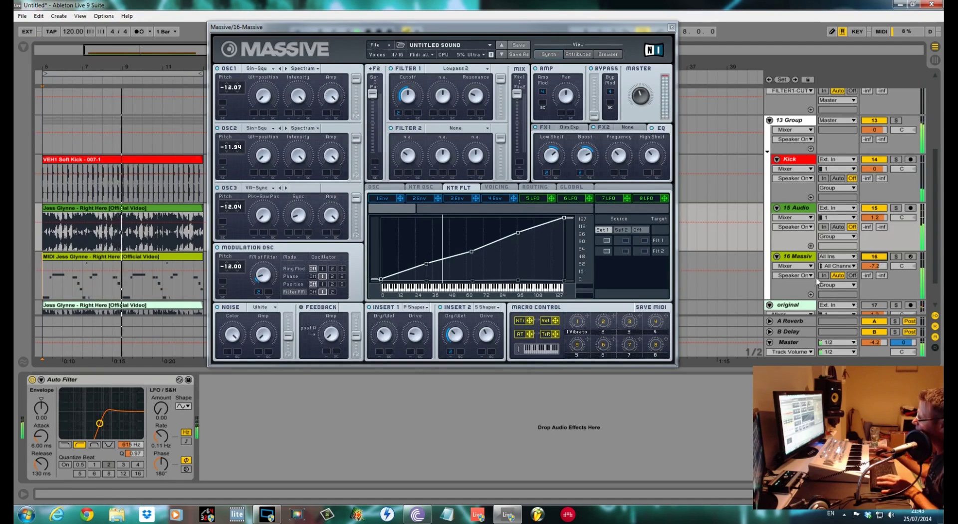
- Move the Massive window down to uncover the transport, then open envelope 4 and fine-tune its decay
{"action": "left_click", "coordinate": [546, 29]}
{"action": "left_click_drag", "start_coordinate": [545, 31], "coordinate": [587, 200]}
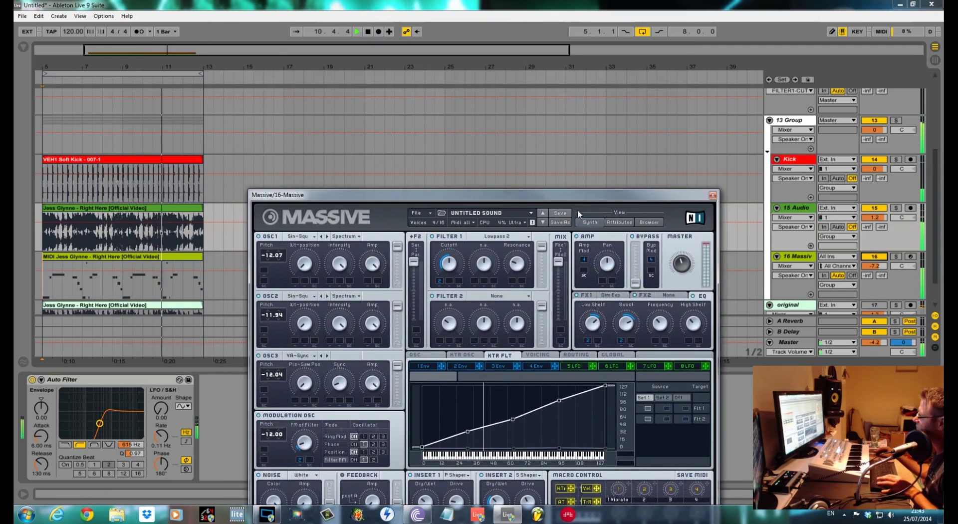
{"action": "left_click", "coordinate": [537, 366]}
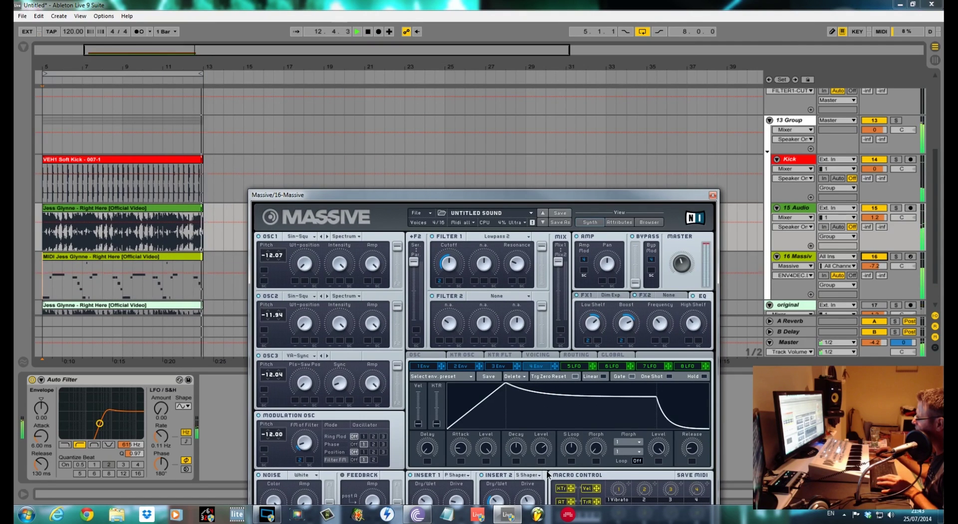
- Clear the Massive window away from the arrangement and reactivate the original track
{"action": "left_click_drag", "start_coordinate": [600, 201], "coordinate": [0, 215]}
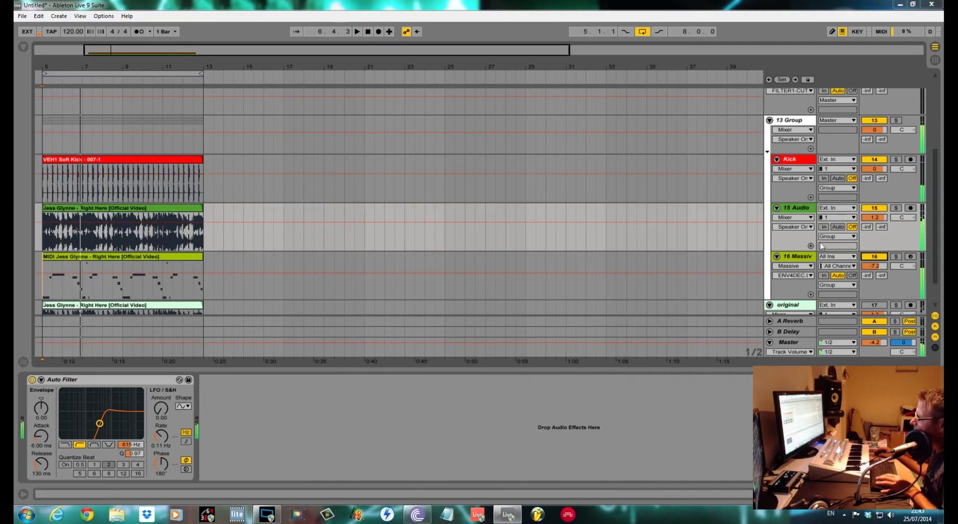
{"action": "left_click", "coordinate": [877, 306]}
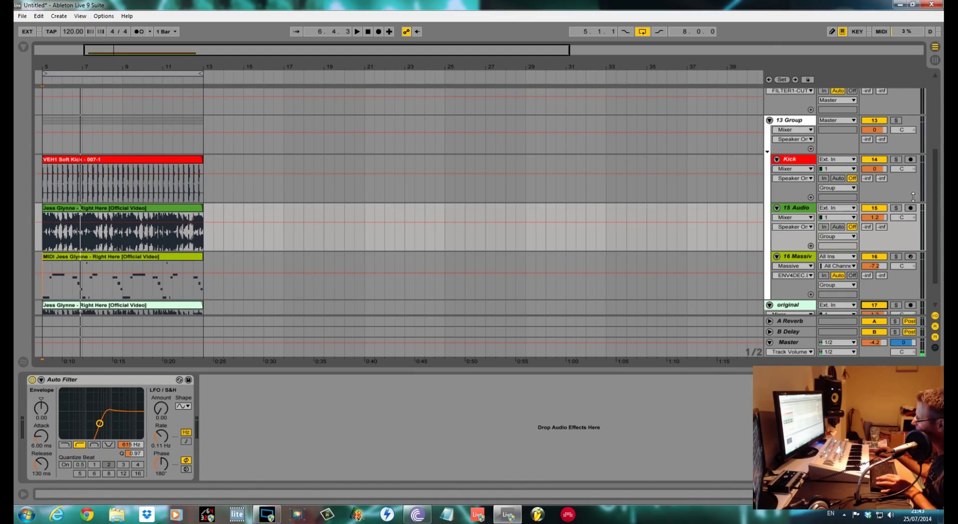
- Play the soloed original track and switch the solo to the 13 Group to compare it with the recreation
{"action": "left_click_drag", "start_coordinate": [935, 181], "coordinate": [939, 240]}
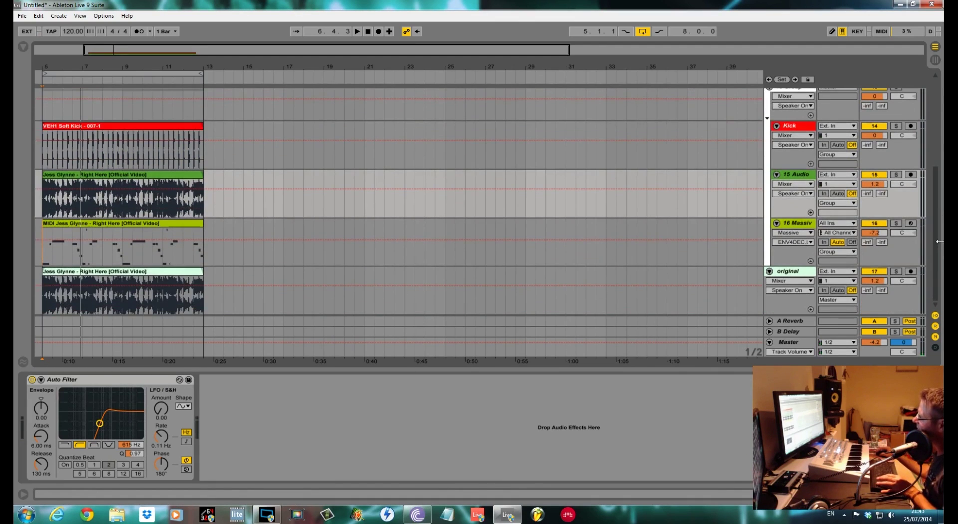
{"action": "key", "text": "space"}
{"action": "left_click", "coordinate": [896, 271]}
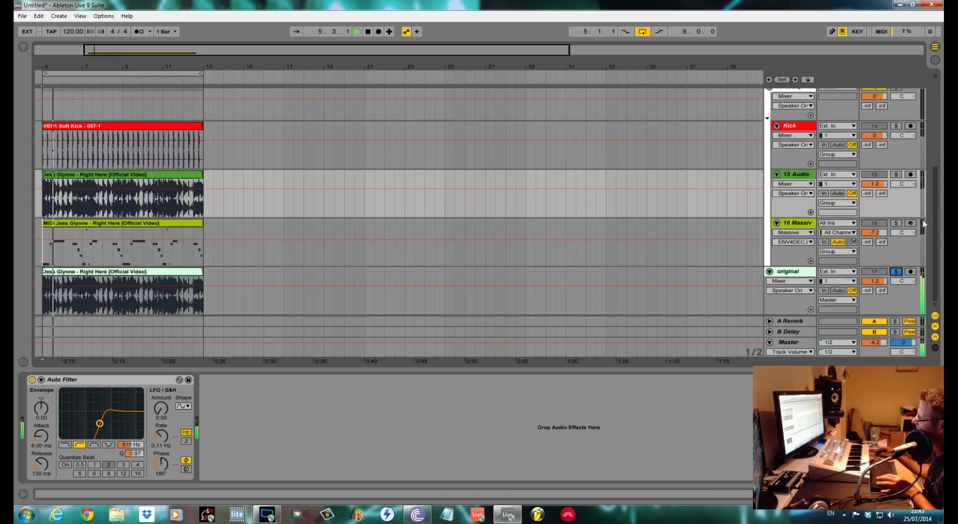
{"action": "scroll", "coordinate": [905, 139], "scroll_direction": "up", "scroll_amount": 3}
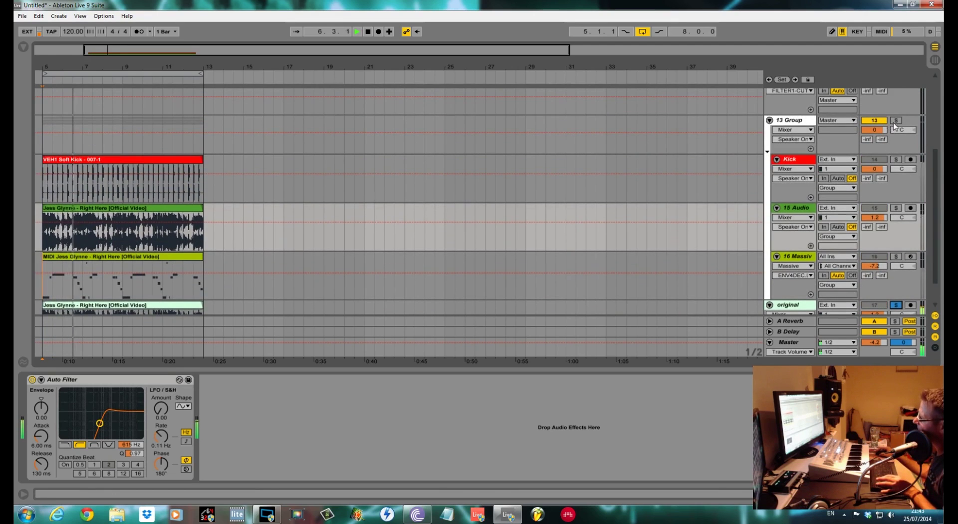
{"action": "left_click", "coordinate": [896, 121]}
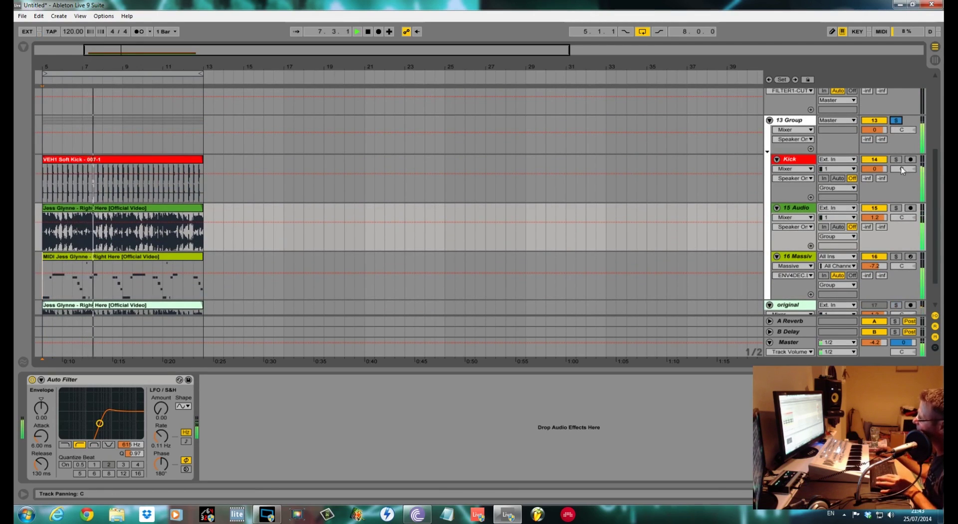
{"action": "scroll", "coordinate": [888, 128], "scroll_direction": "down", "scroll_amount": 3}
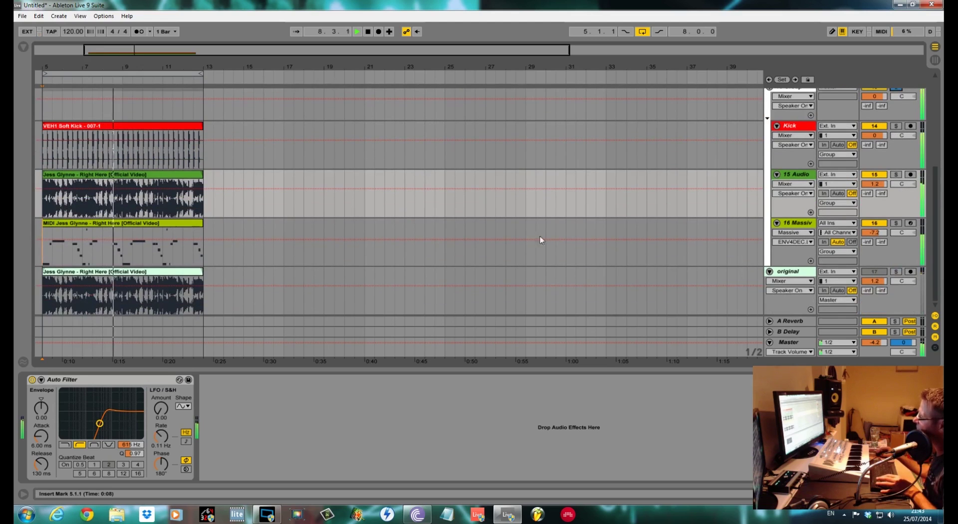
- Show the 16 Massive track's devices and audition the soloed original, stopping playback and releasing the solo
{"action": "left_click", "coordinate": [798, 251]}
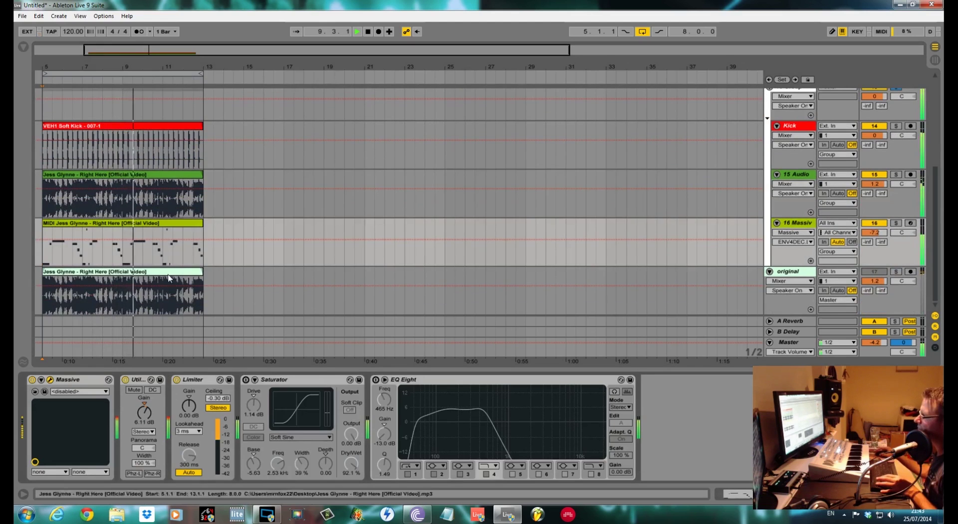
{"action": "left_click", "coordinate": [50, 381]}
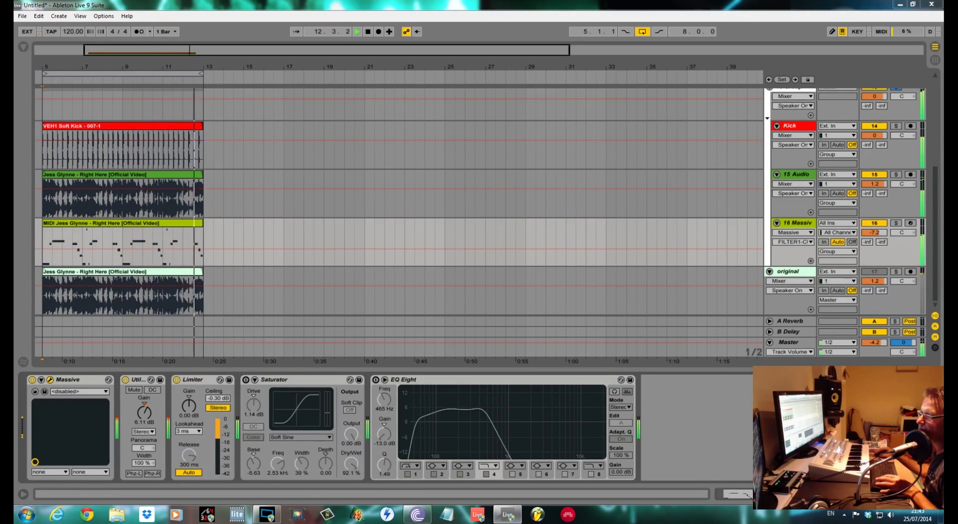
{"action": "left_click", "coordinate": [896, 272]}
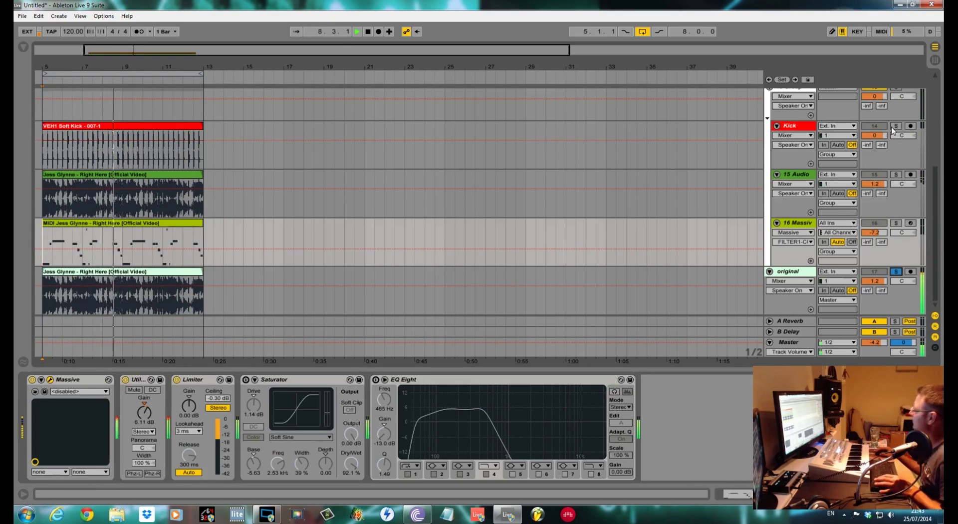
{"action": "key", "text": "space"}
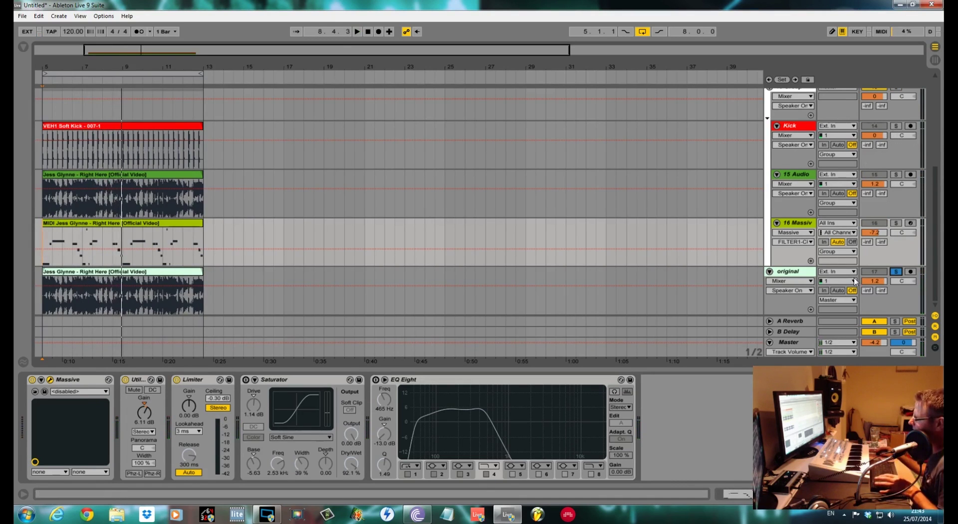
{"action": "left_click", "coordinate": [894, 272]}
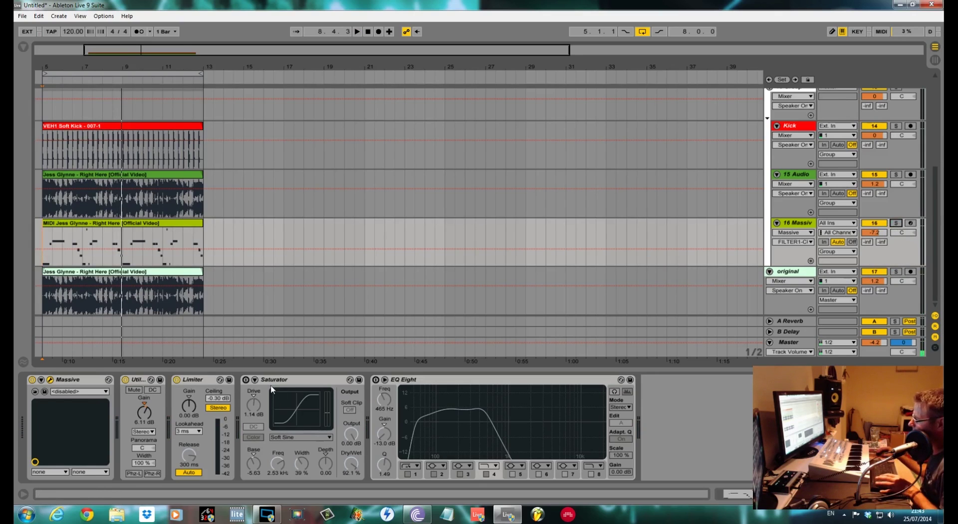
- Enable the Saturator on the 16 Massive track and play it with the Kick, 15 Audio and original tracks muted
{"action": "left_click", "coordinate": [245, 380]}
{"action": "key", "text": "space"}
{"action": "scroll", "coordinate": [837, 257], "scroll_direction": "up", "scroll_amount": 2}
{"action": "left_click", "coordinate": [874, 208]}
{"action": "left_click", "coordinate": [875, 159]}
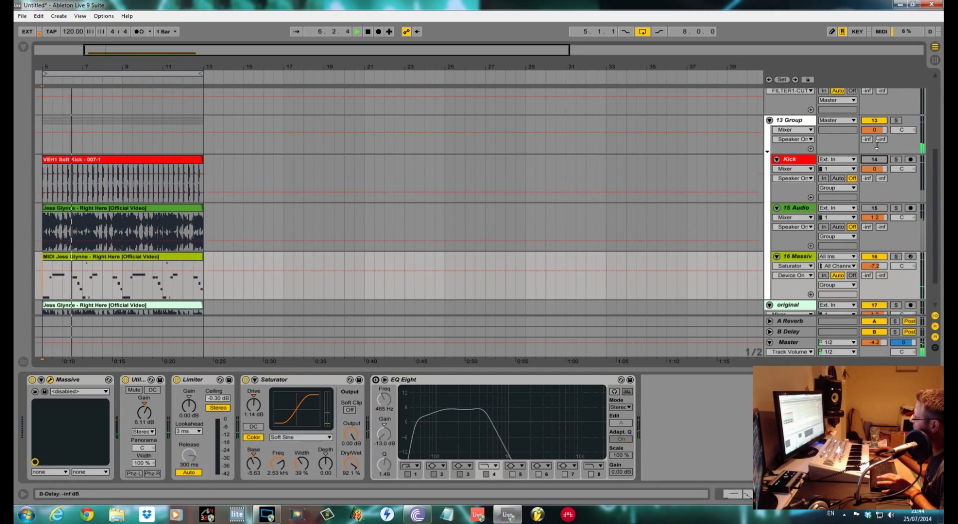
{"action": "scroll", "coordinate": [877, 122], "scroll_direction": "down", "scroll_amount": 2}
{"action": "left_click", "coordinate": [874, 272]}
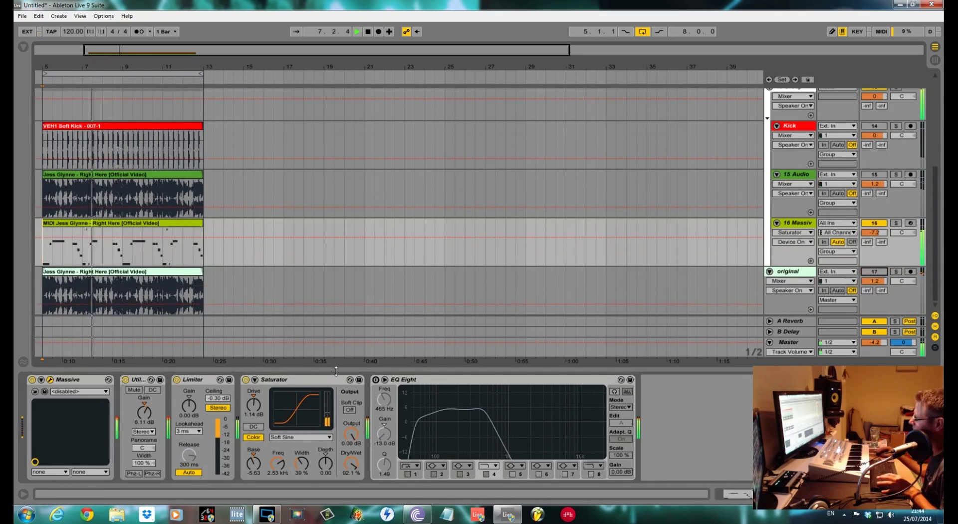
- Toggle the Saturator off and on to compare, and enable EQ Eight with band 4 moved to 1.04 kHz
{"action": "left_click", "coordinate": [245, 380]}
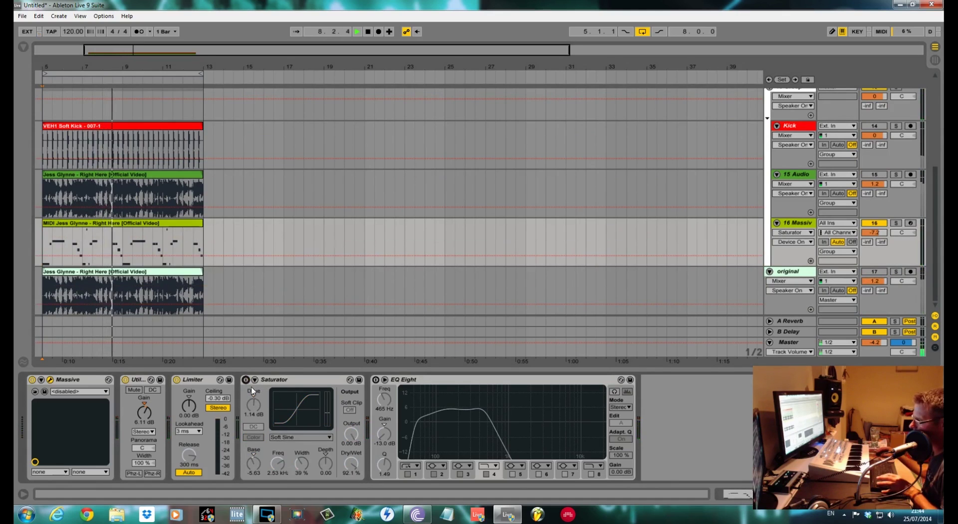
{"action": "left_click", "coordinate": [246, 380]}
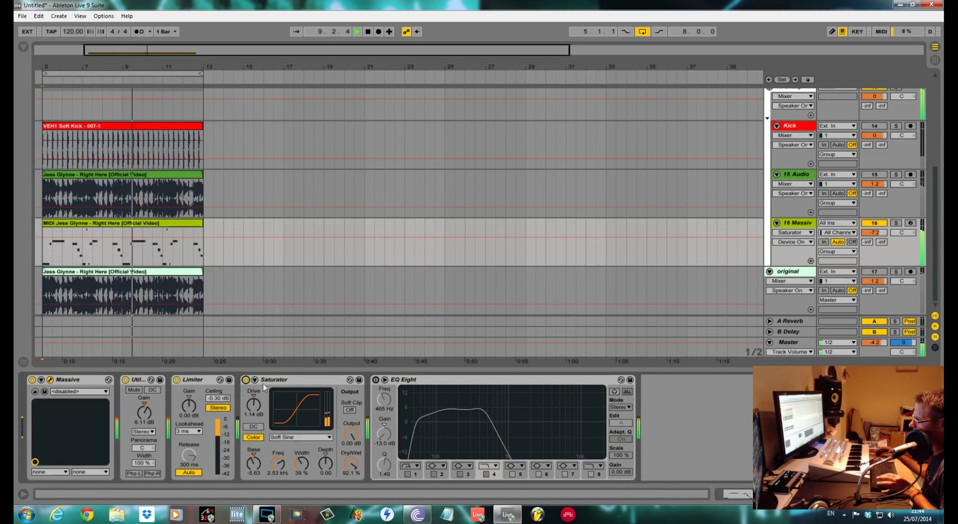
{"action": "left_click", "coordinate": [376, 379]}
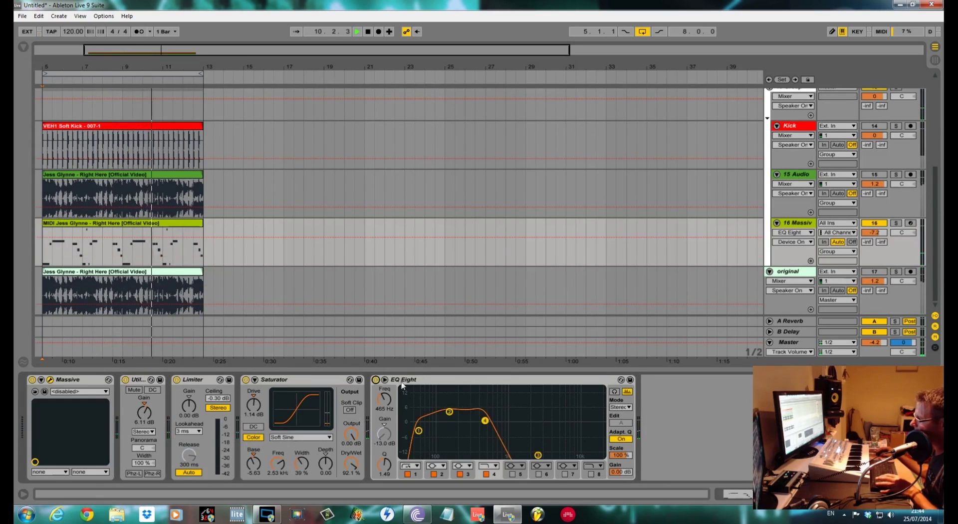
{"action": "left_click_drag", "start_coordinate": [484, 420], "coordinate": [509, 424]}
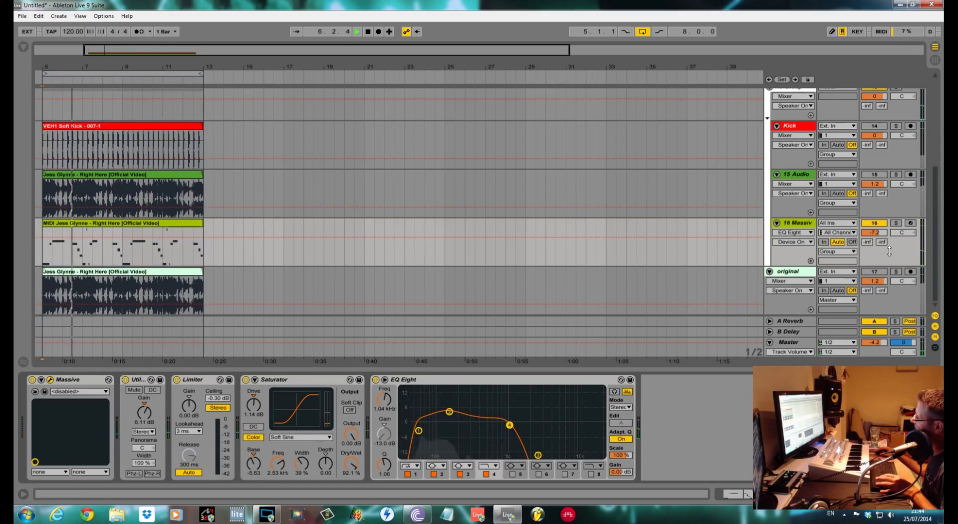
- Reactivate the Kick and 15 Audio tracks and compare the full group with the soloed original
{"action": "left_click", "coordinate": [873, 126]}
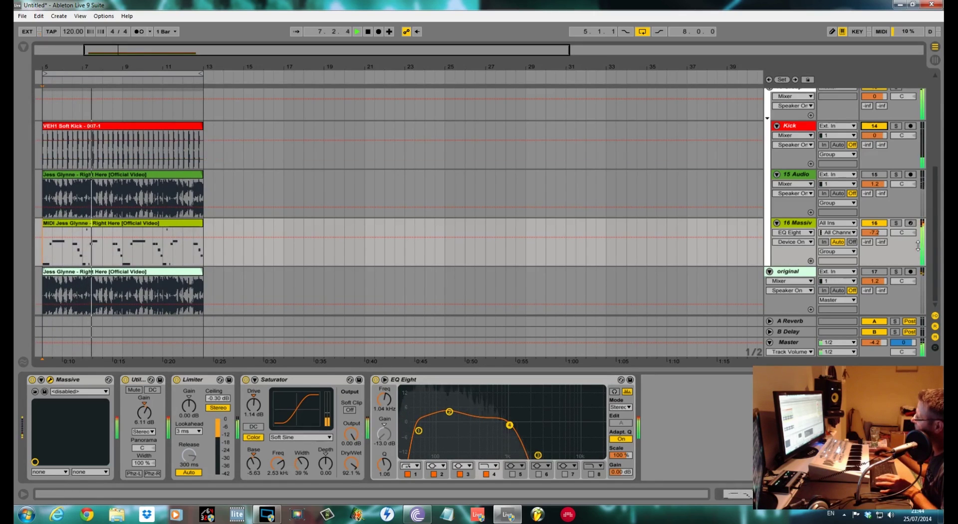
{"action": "left_click", "coordinate": [874, 175]}
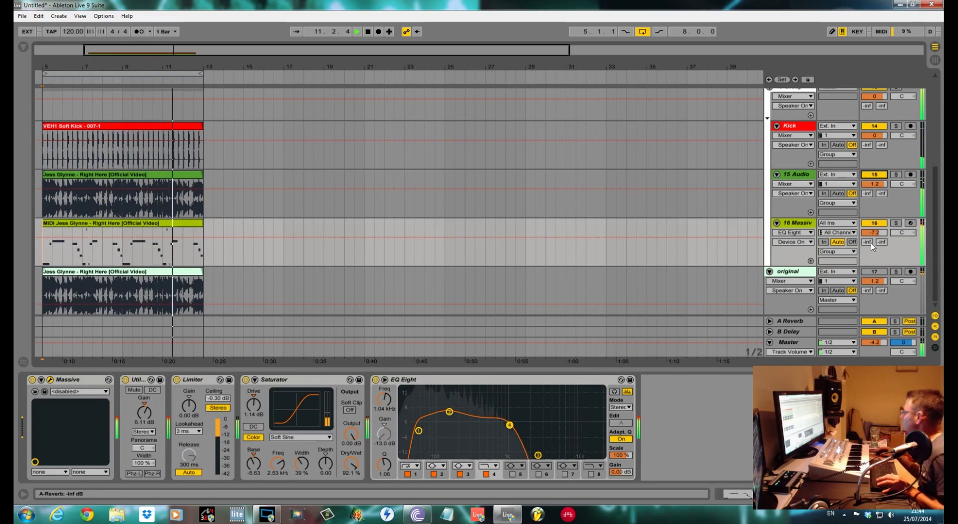
{"action": "left_click", "coordinate": [896, 271]}
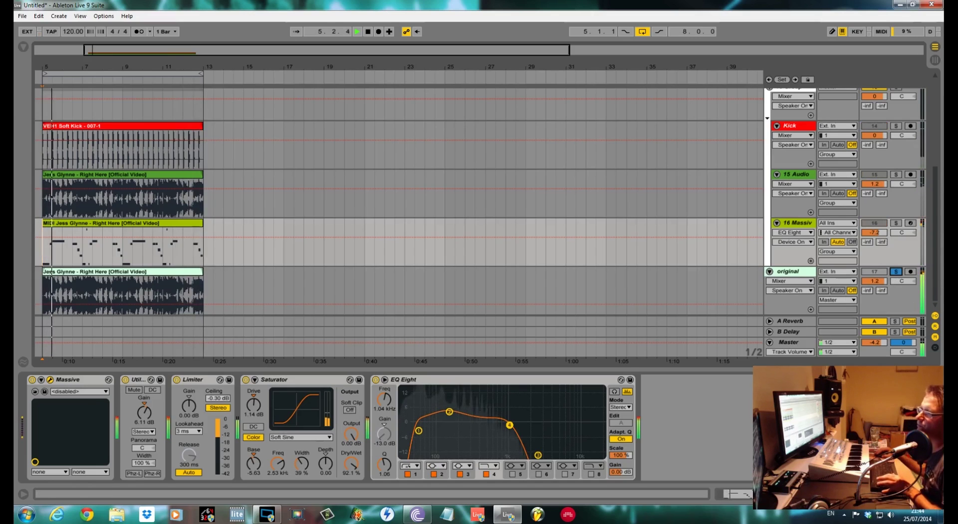
- Bring the Massive window back over the arrangement and release the original track's solo
{"action": "left_click_drag", "start_coordinate": [0, 112], "coordinate": [423, 66]}
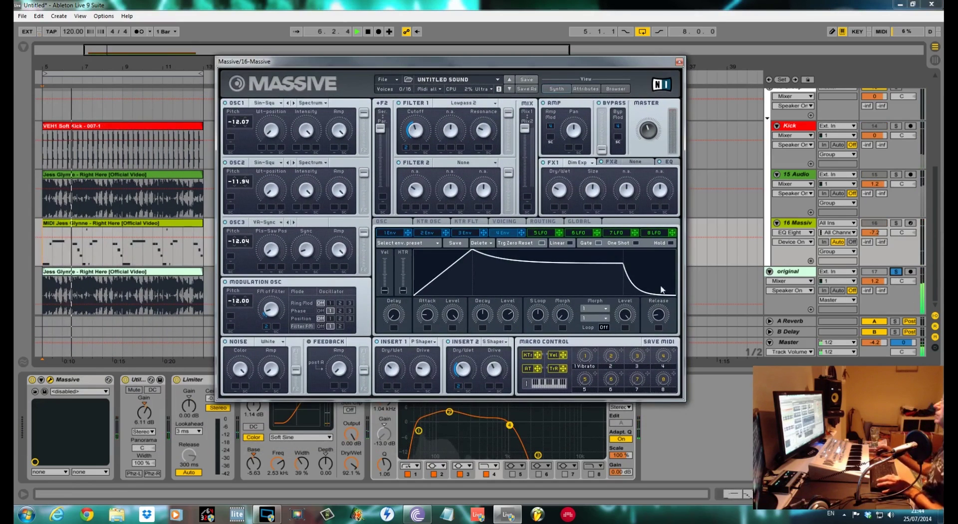
{"action": "left_click", "coordinate": [896, 272]}
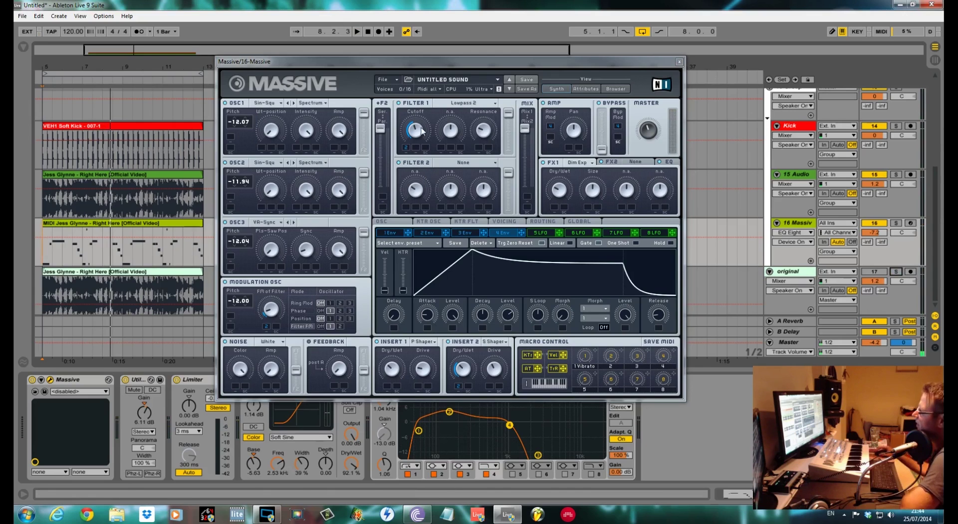
{"action": "mouse_move", "coordinate": [484, 65]}
{"action": "left_mouse_down"}
{"action": "mouse_move", "coordinate": [465, 63]}
{"action": "mouse_move", "coordinate": [498, 57]}
{"action": "left_mouse_up"}
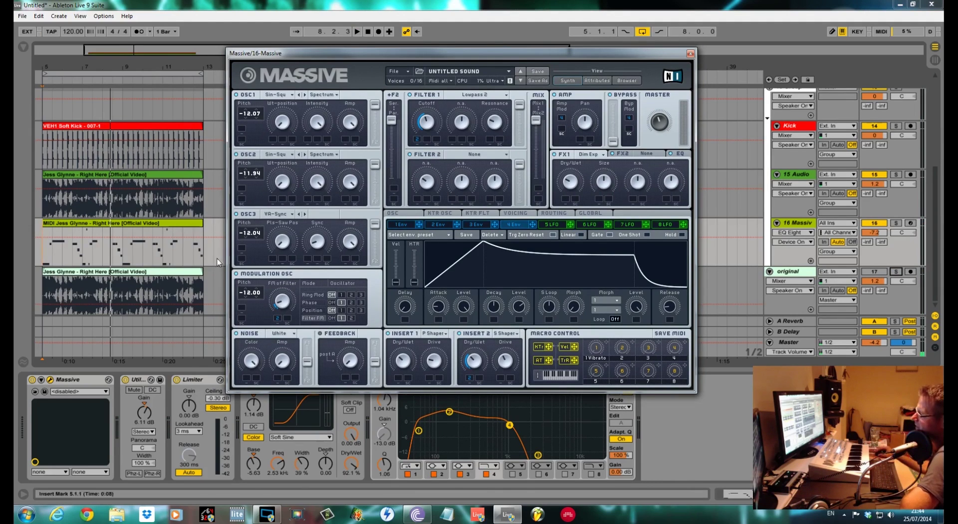
{"action": "mouse_move", "coordinate": [534, 61]}
{"action": "left_mouse_down"}
{"action": "mouse_move", "coordinate": [536, 41]}
{"action": "mouse_move", "coordinate": [523, 46]}
{"action": "left_mouse_up"}
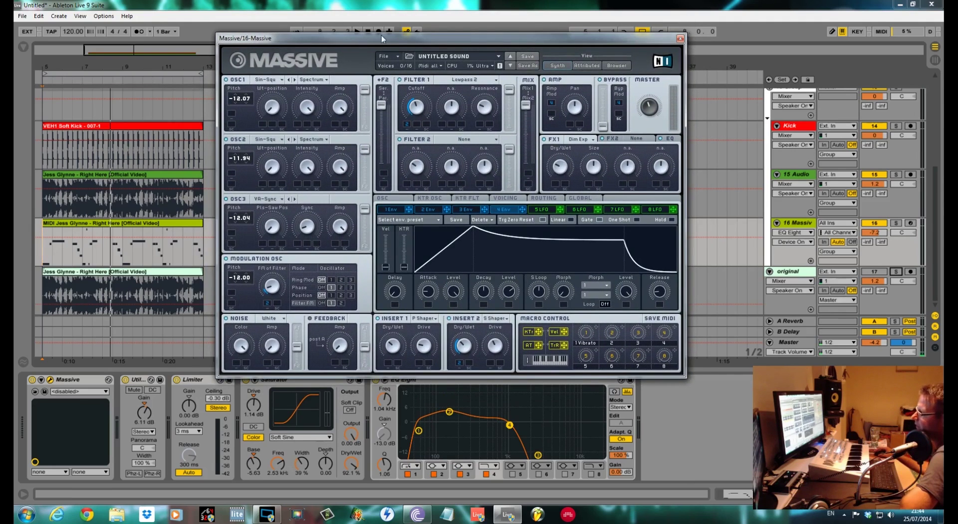
{"action": "mouse_move", "coordinate": [384, 38]}
{"action": "left_mouse_down"}
{"action": "mouse_move", "coordinate": [375, 65]}
{"action": "mouse_move", "coordinate": [386, 39]}
{"action": "left_mouse_up"}
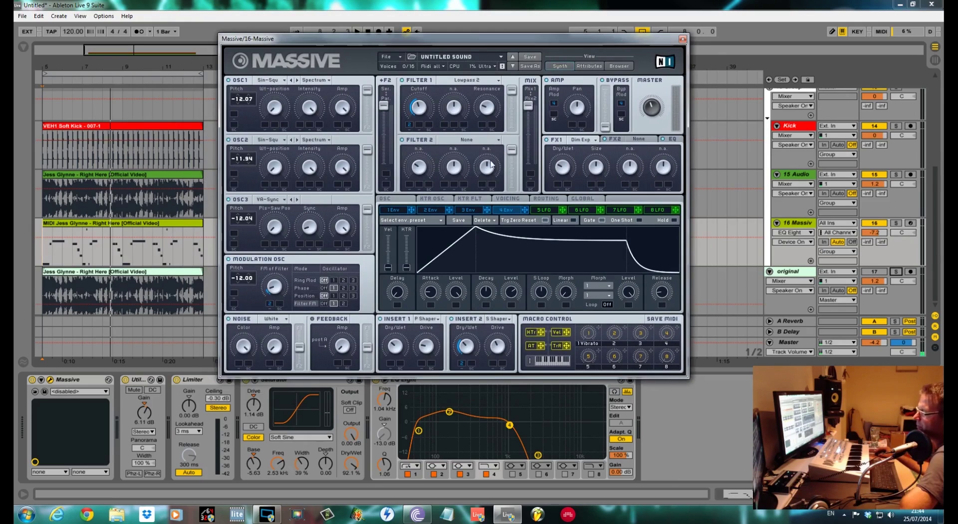